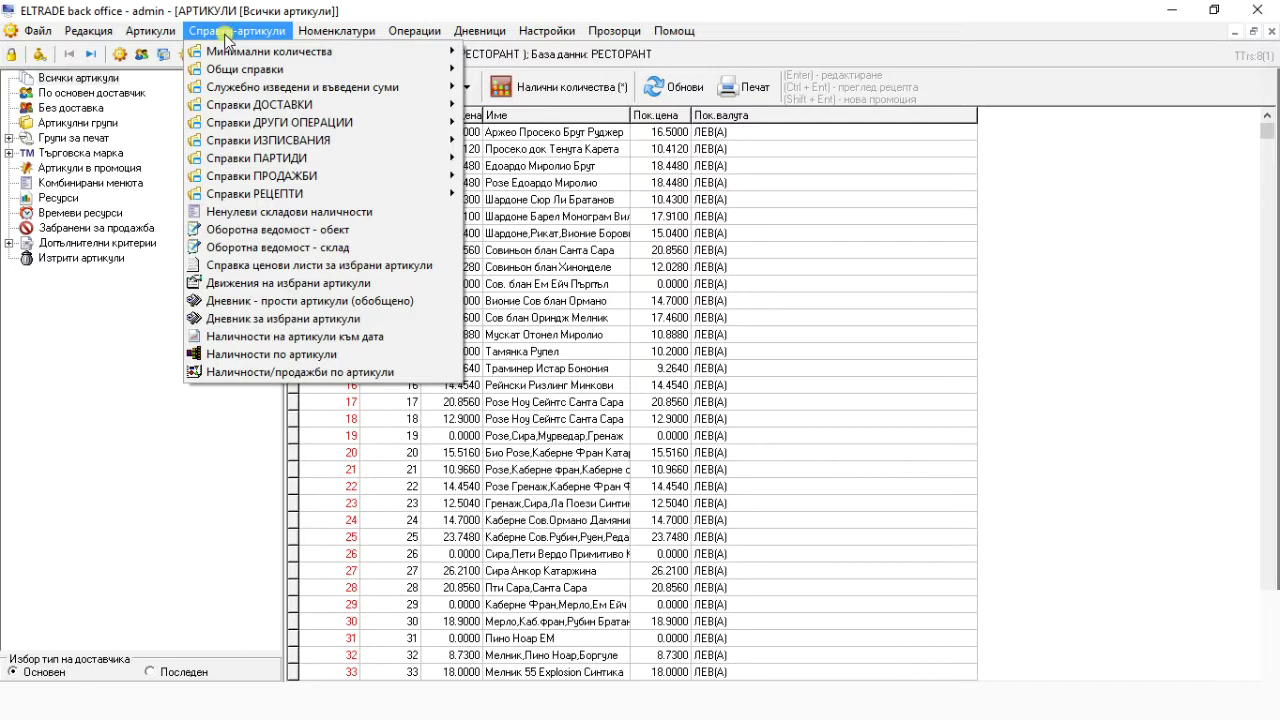
# Step: Open the summary deliveries-by-article report for all articles (Обобщена справка за всички артикули)
pyautogui.moveTo(228, 72)
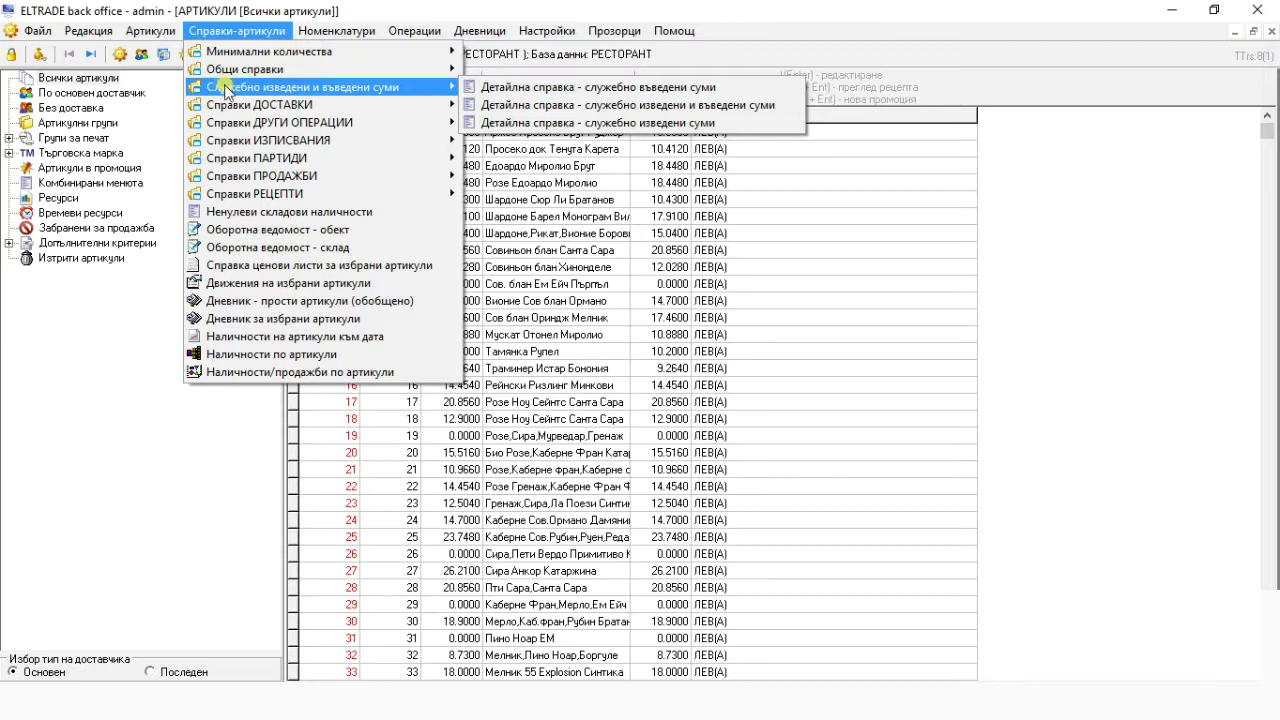
pyautogui.moveTo(335, 105)
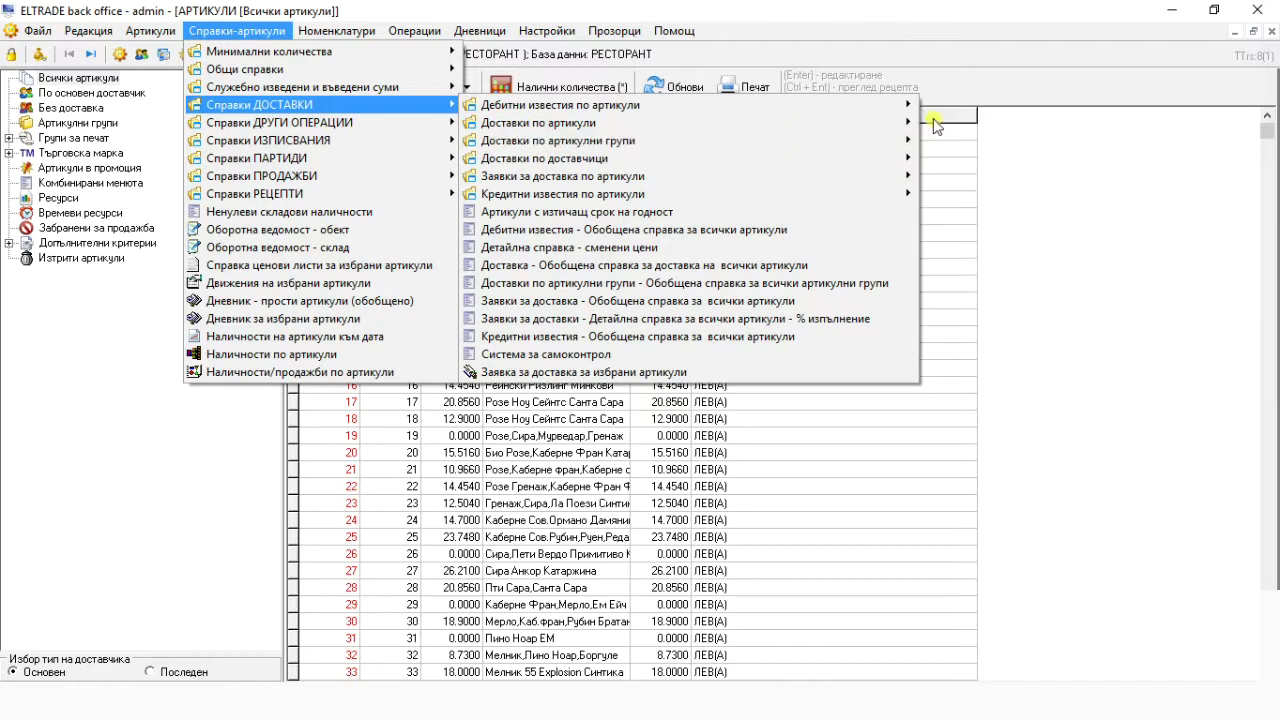
pyautogui.moveTo(910, 123)
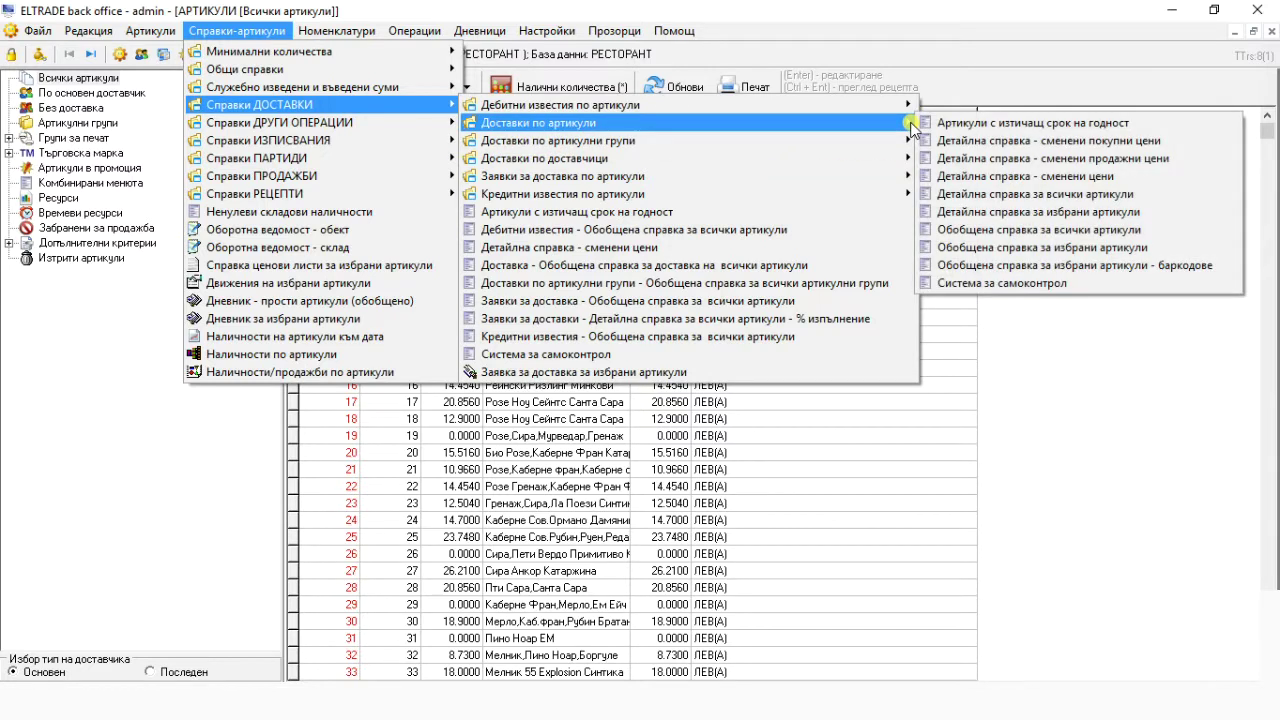
pyautogui.click(970, 230)
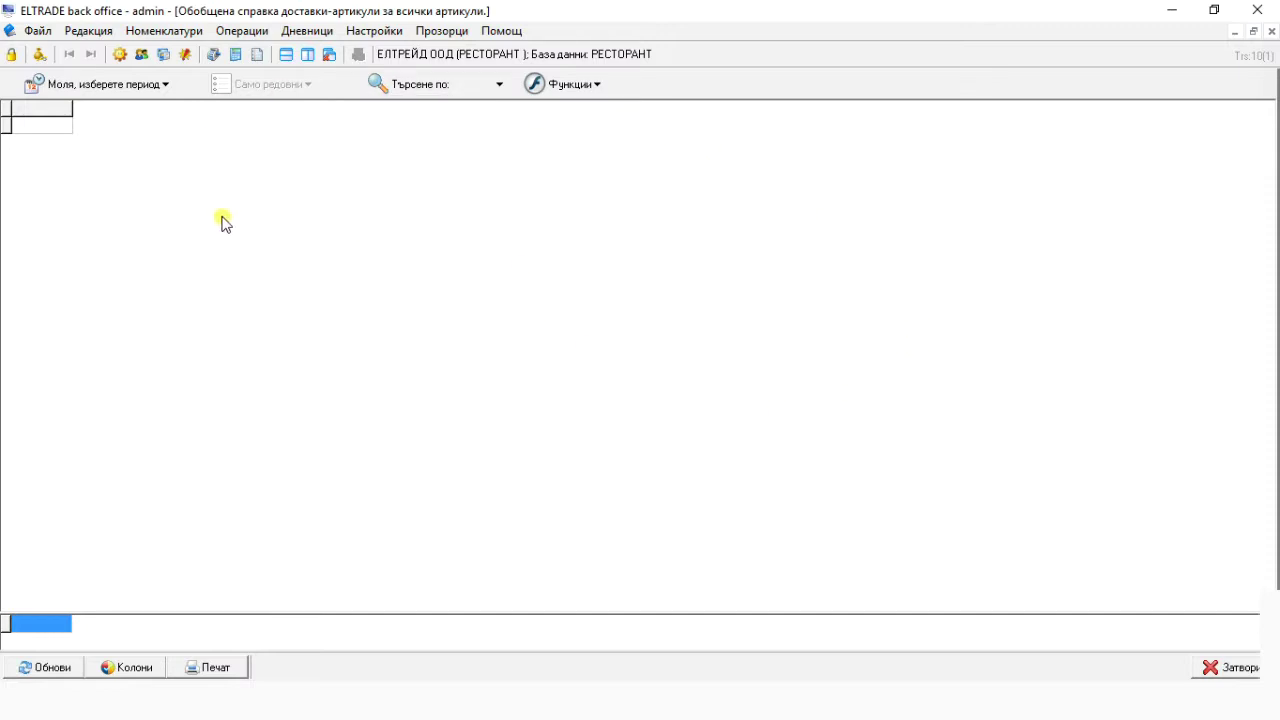
# Step: Run the deliveries report for the current week (Тази седмица), and switch its period to the current month (Този месец)
pyautogui.click(150, 86)
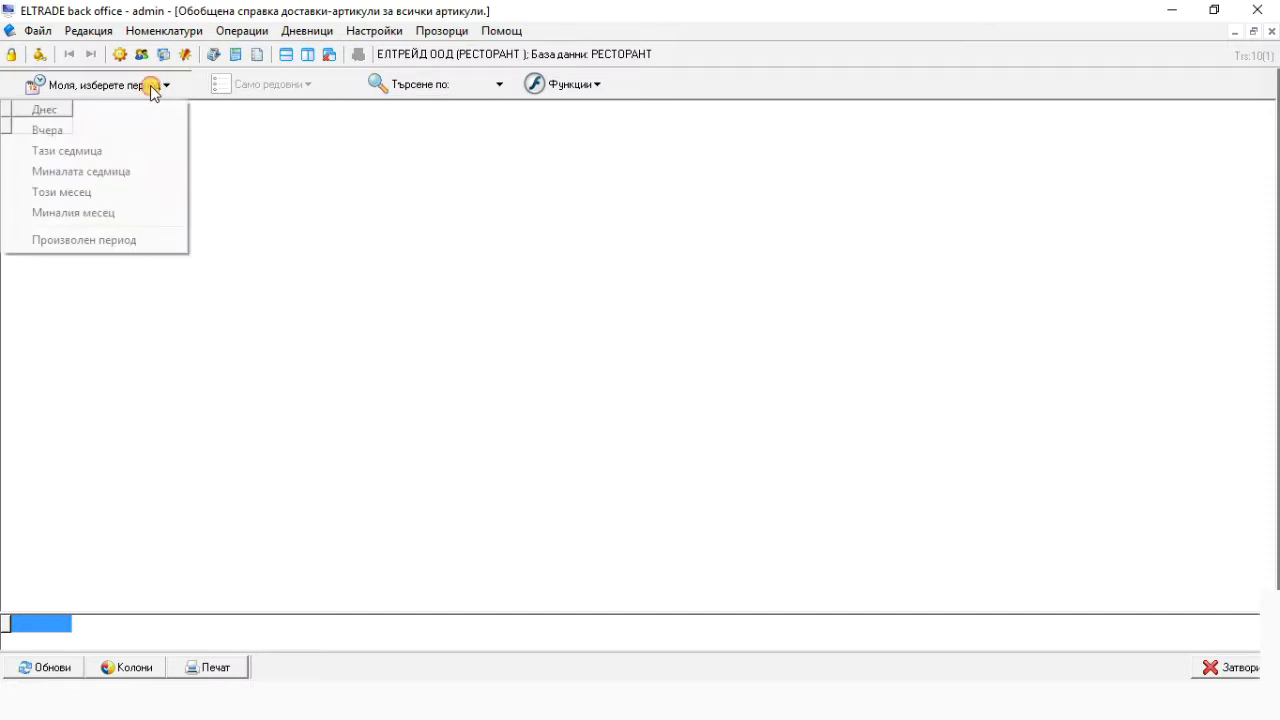
pyautogui.click(123, 151)
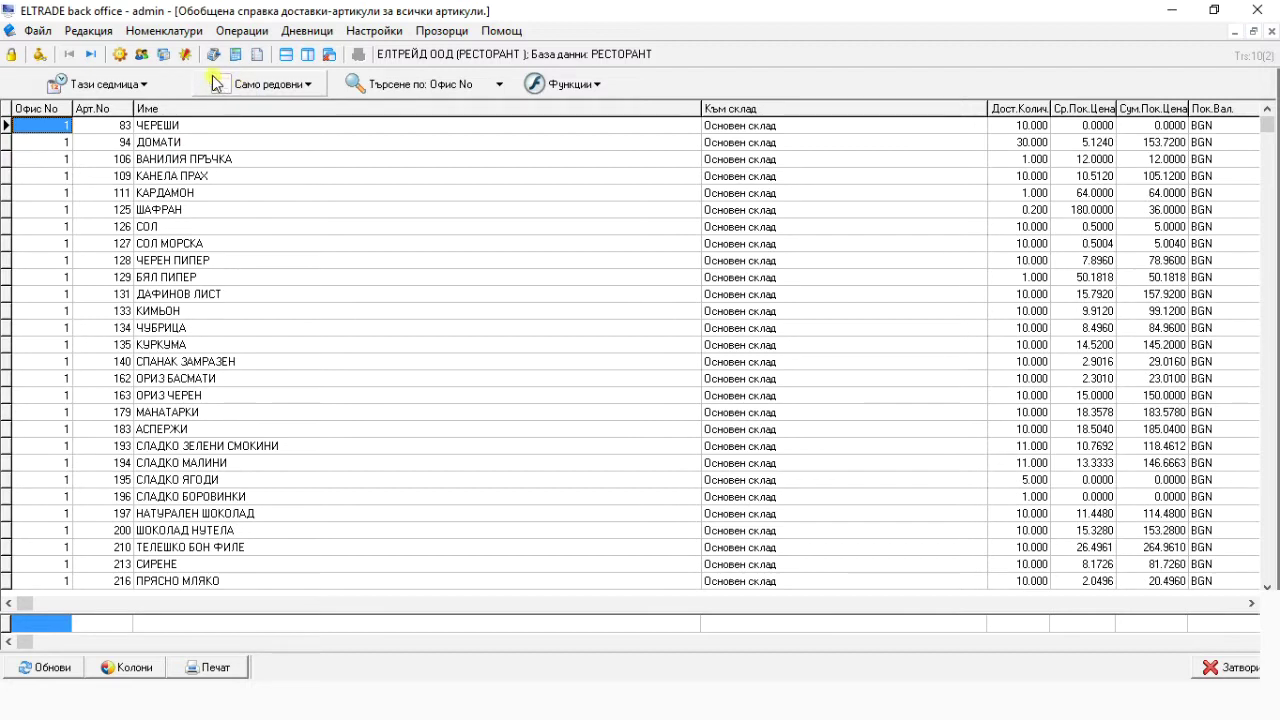
pyautogui.click(150, 86)
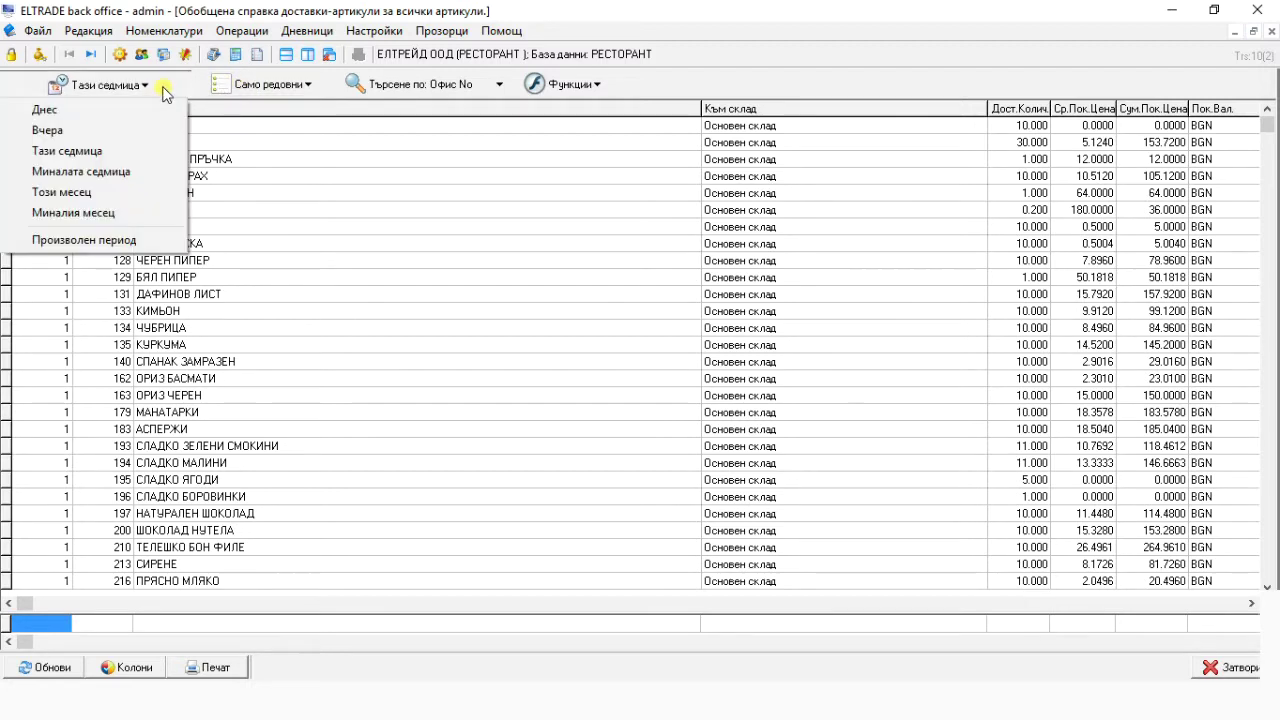
pyautogui.click(100, 192)
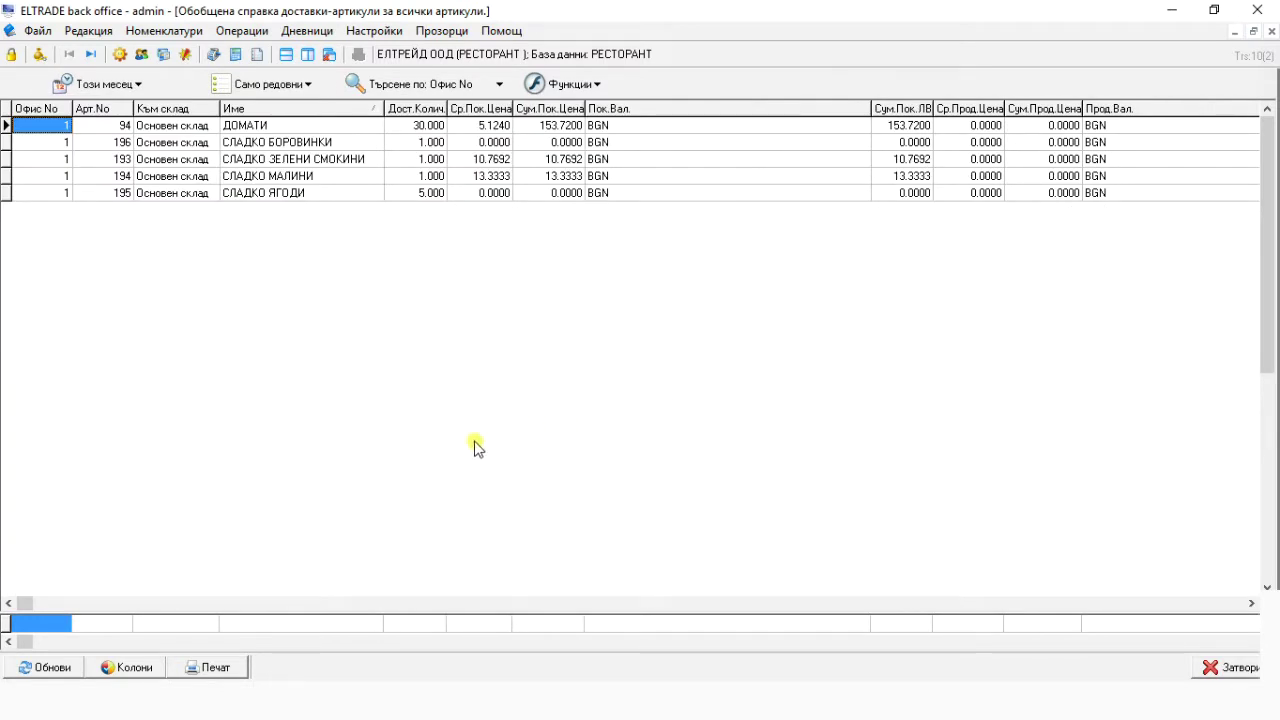
# Step: Hide the Прод.Вал. and Ср.Прод.Цена columns in the deliveries report
pyautogui.click(145, 674)
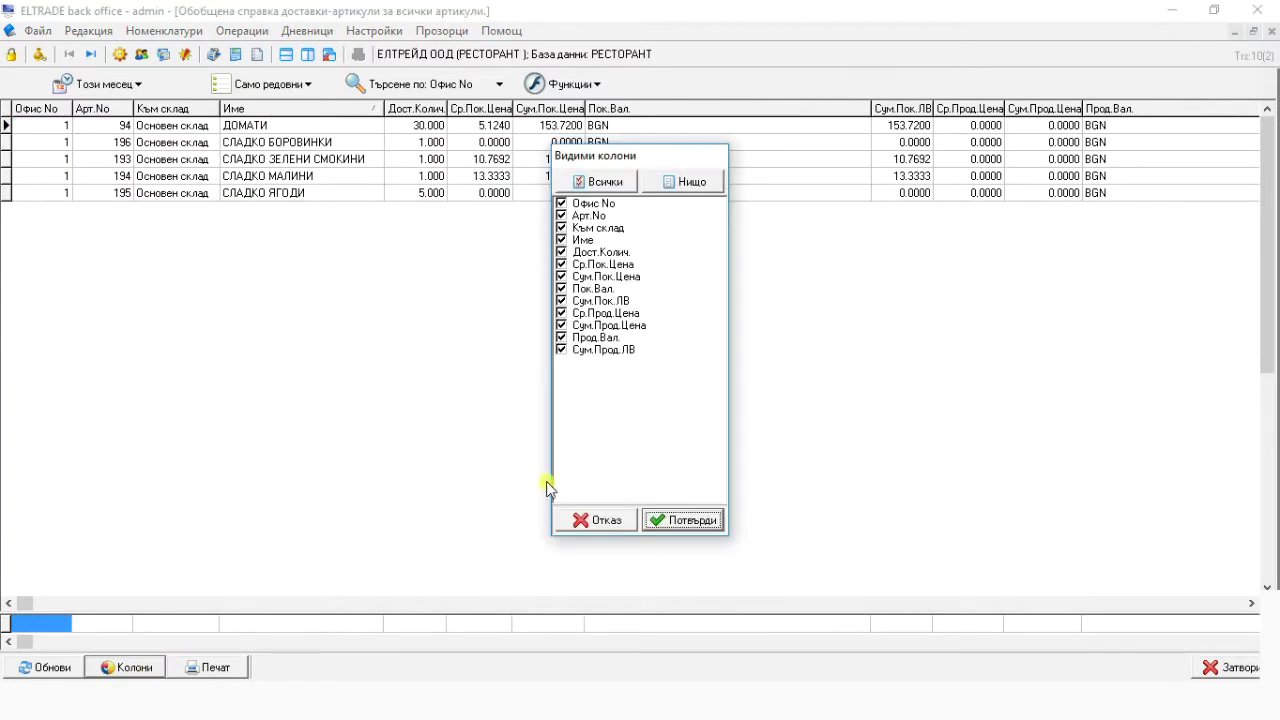
pyautogui.click(561, 337)
pyautogui.click(561, 313)
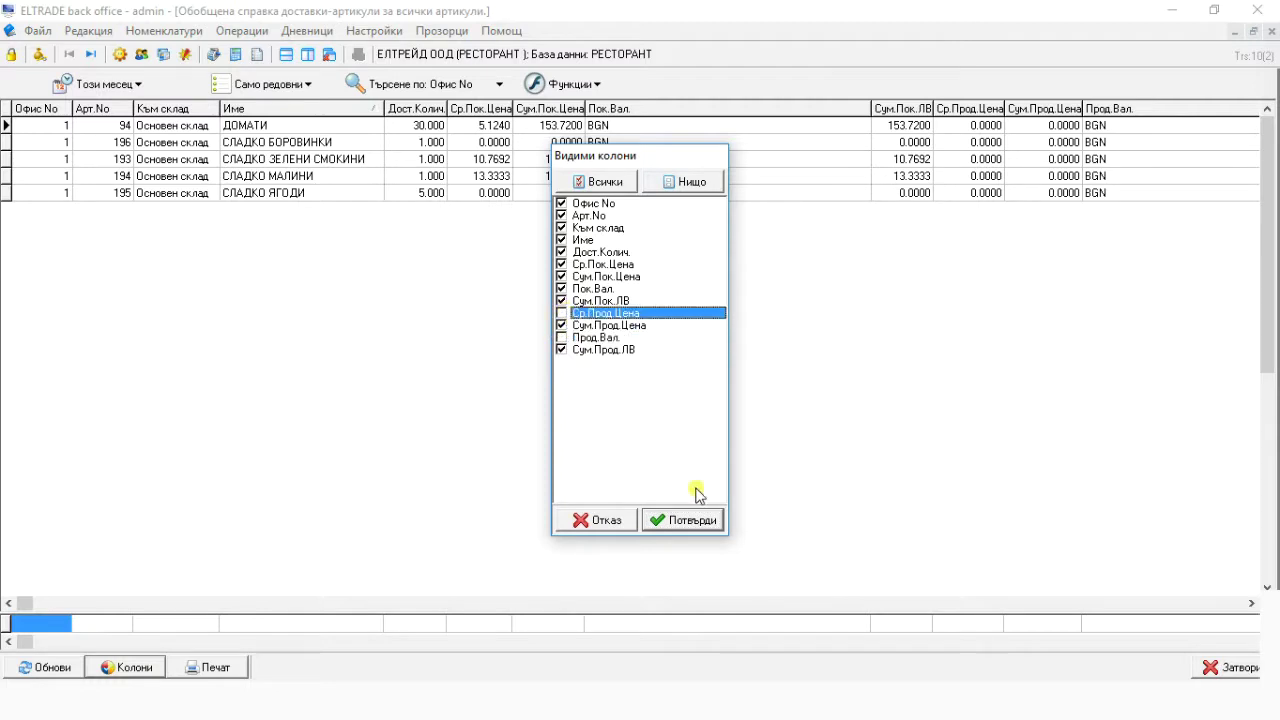
pyautogui.click(705, 522)
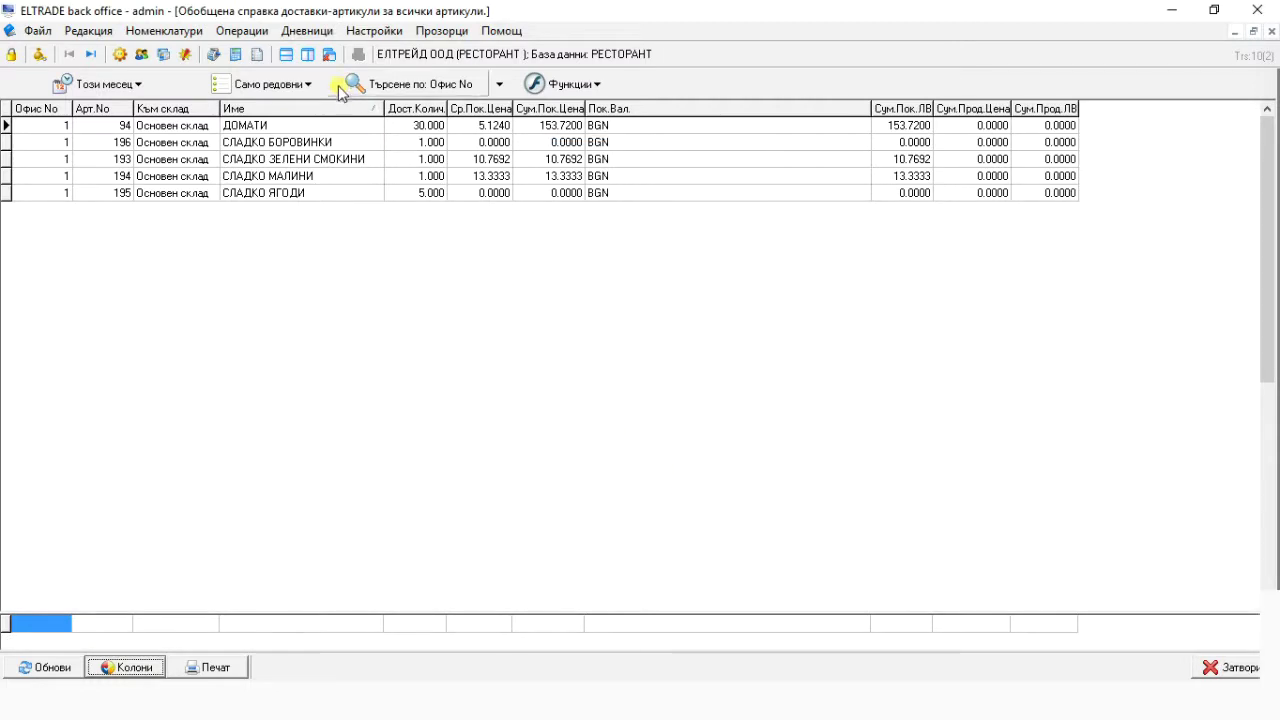
# Step: Sort the report by Име and move the Дост.Колич. column in front of the Име column
pyautogui.click(358, 112)
pyautogui.click(365, 112)
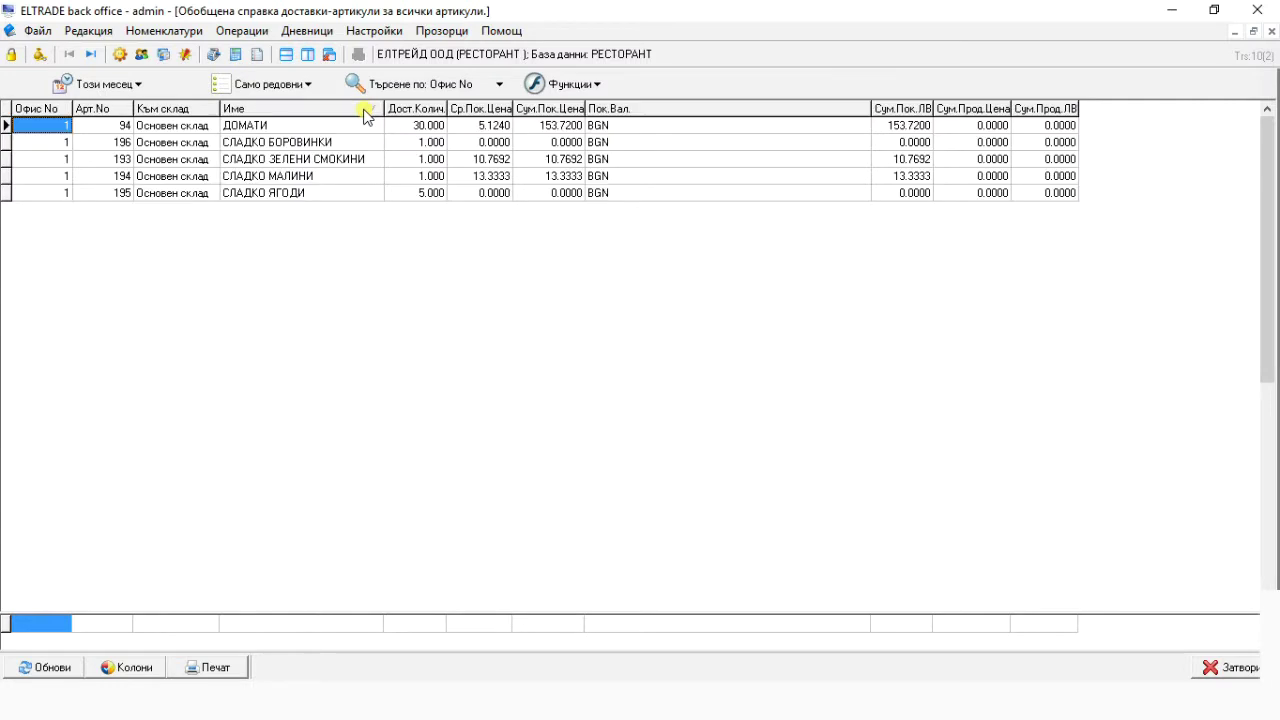
pyautogui.moveTo(408, 114); pyautogui.dragTo(283, 105)
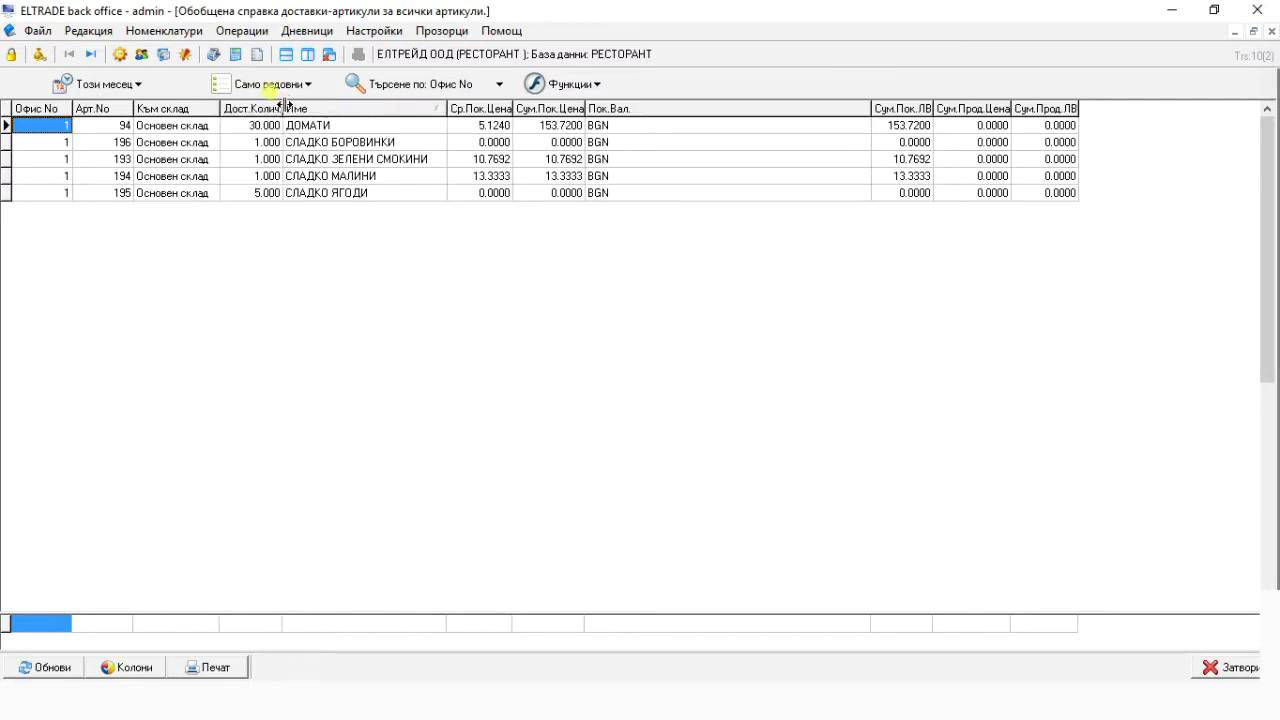
# Step: Sum Дост.Колич. for only the marked records ДОМАТИ and СЛАДКО ЗЕЛЕНИ СМОКИНИ
pyautogui.click(226, 128)
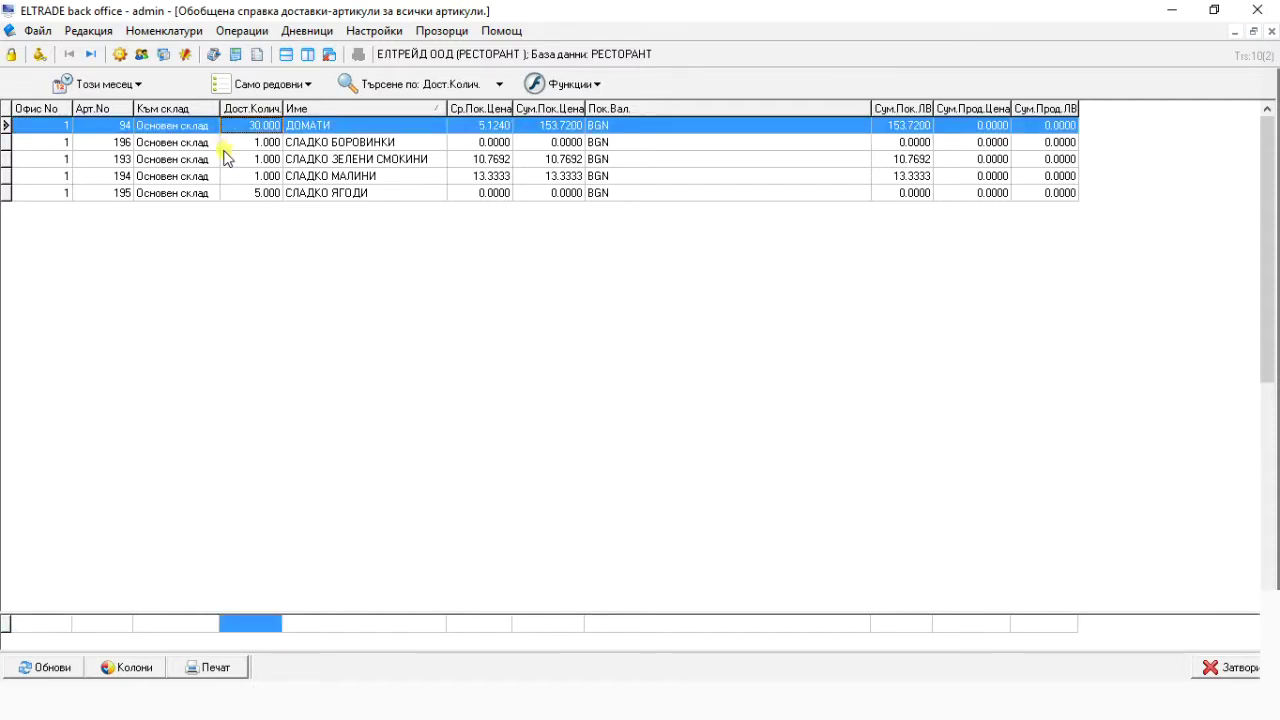
pyautogui.keyDown('ctrl'); pyautogui.click(226, 160); pyautogui.keyUp('ctrl')
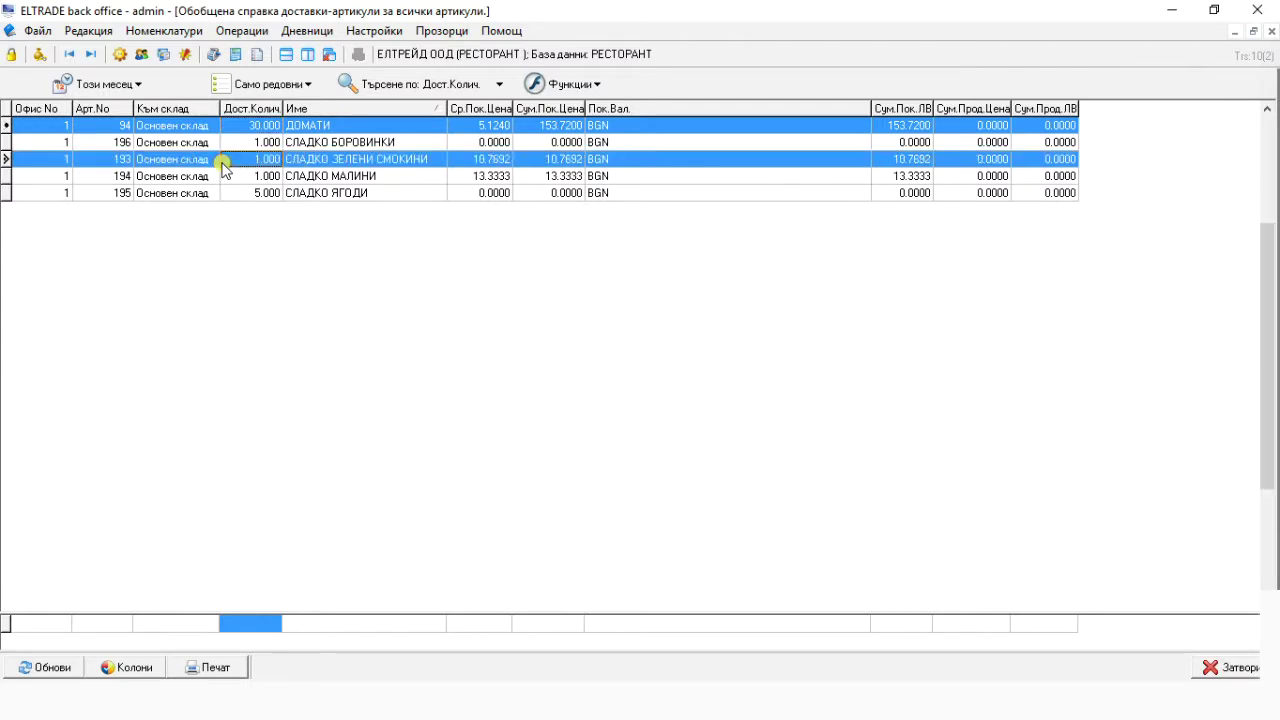
pyautogui.click(245, 162)
pyautogui.rightClick(245, 163)
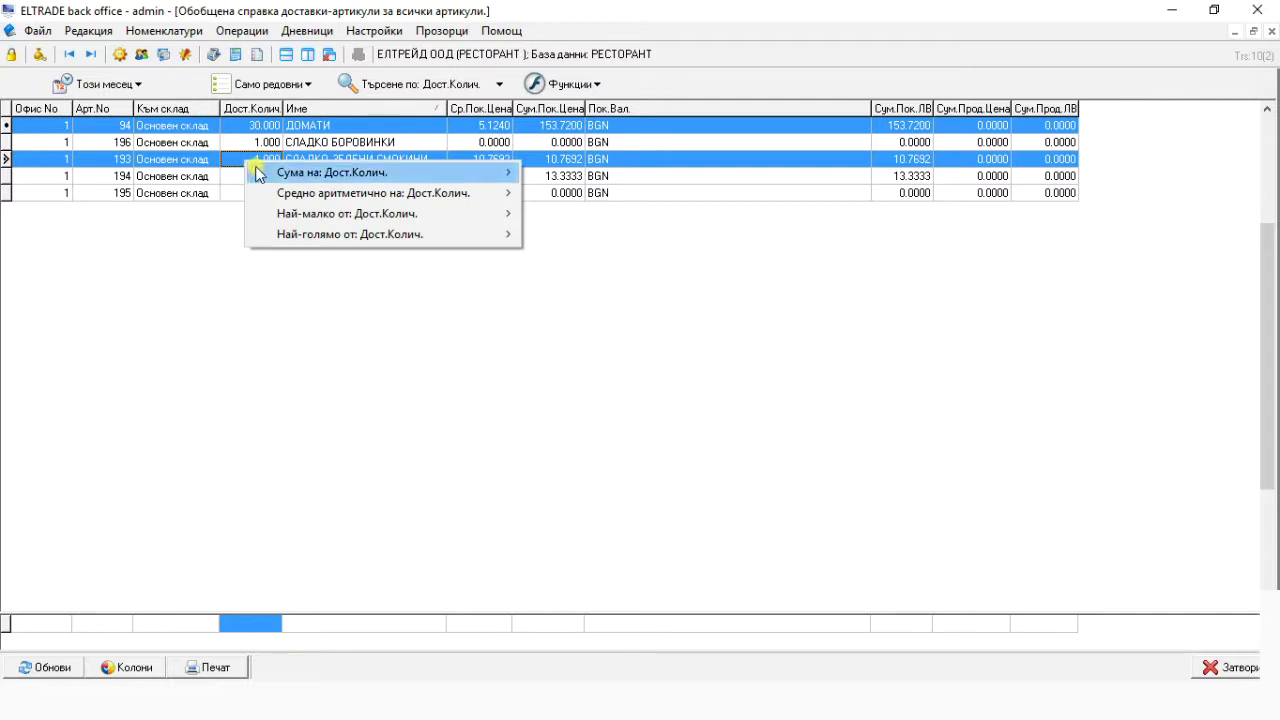
pyautogui.moveTo(262, 174)
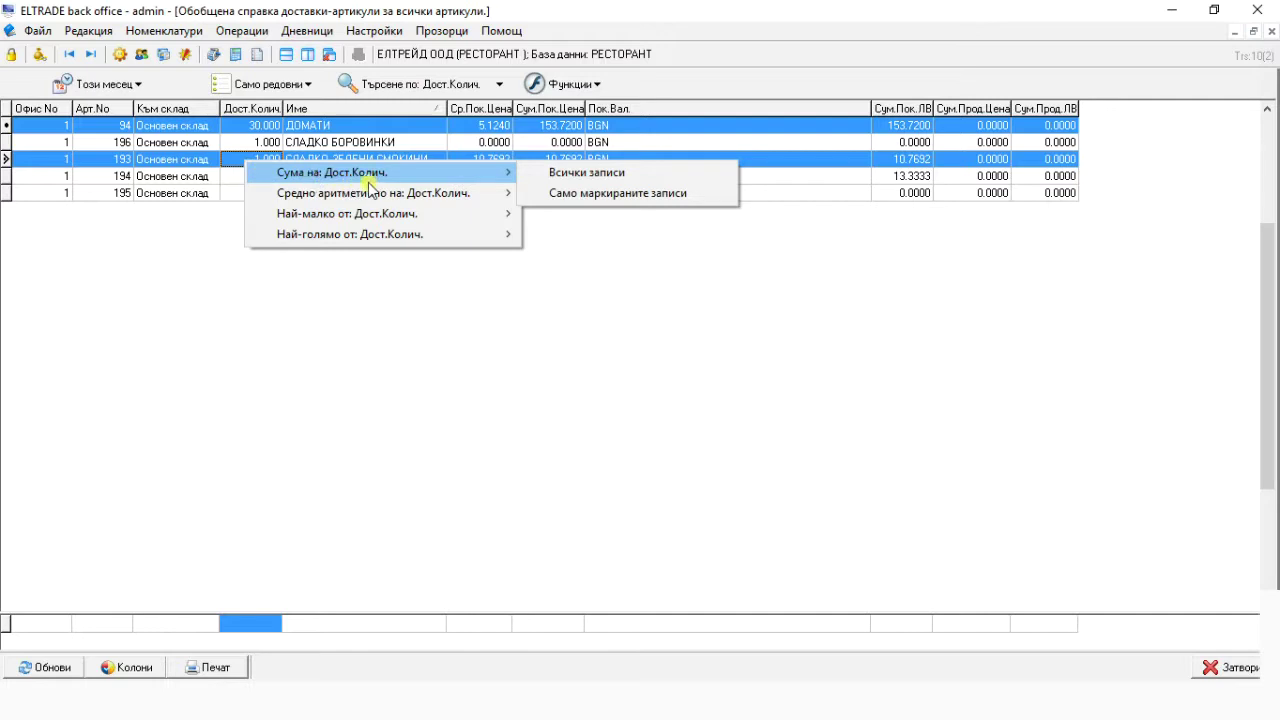
pyautogui.click(549, 195)
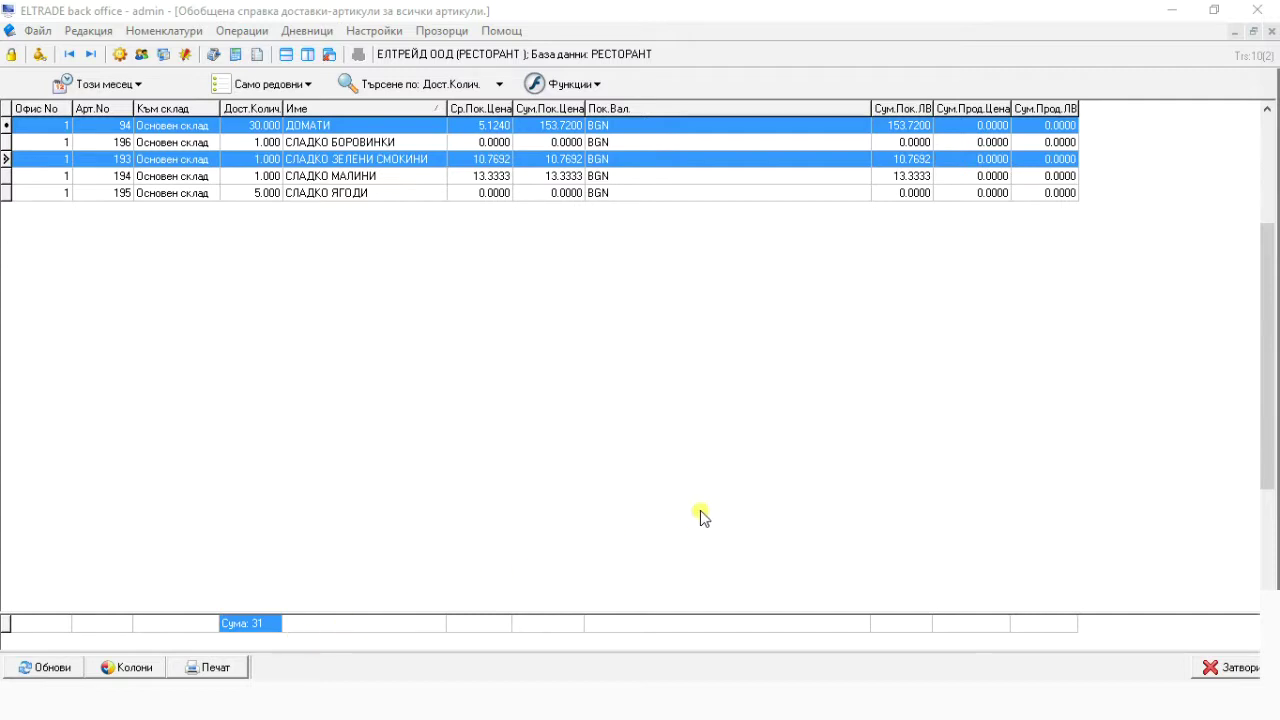
# Step: Close the deliveries report and open the events journal (Събития)
pyautogui.click(1271, 31)
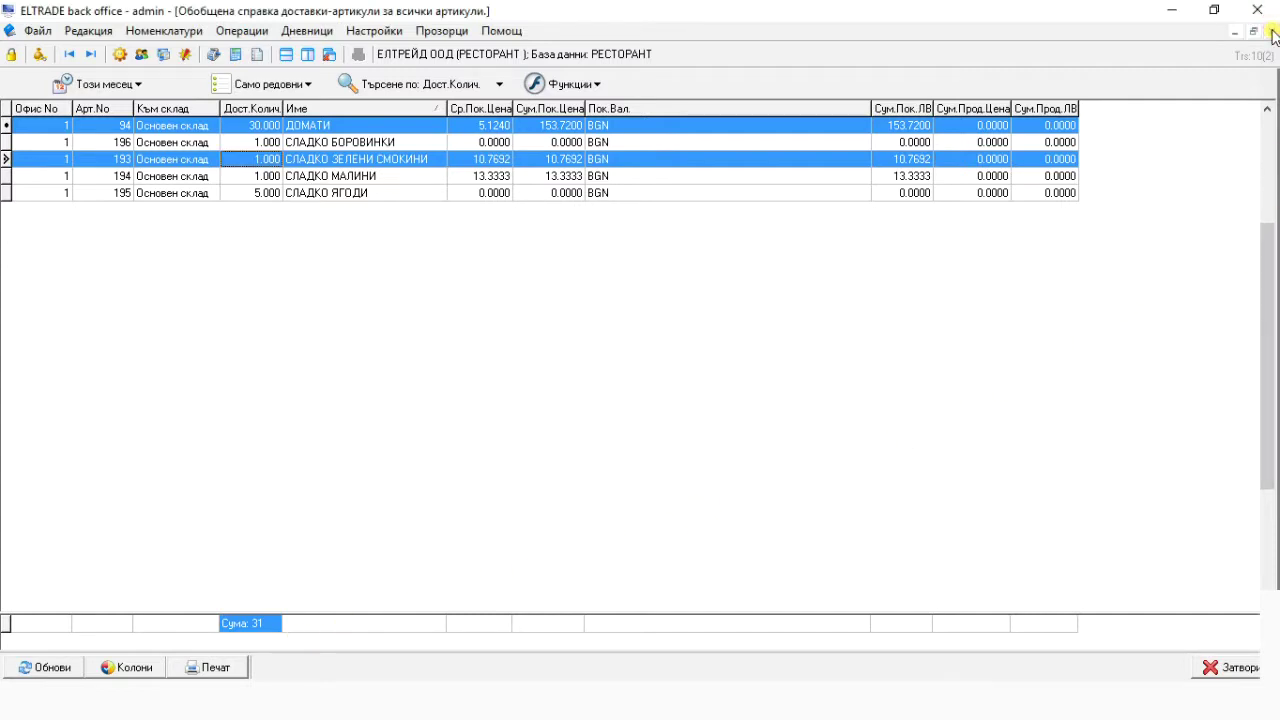
pyautogui.click(500, 31)
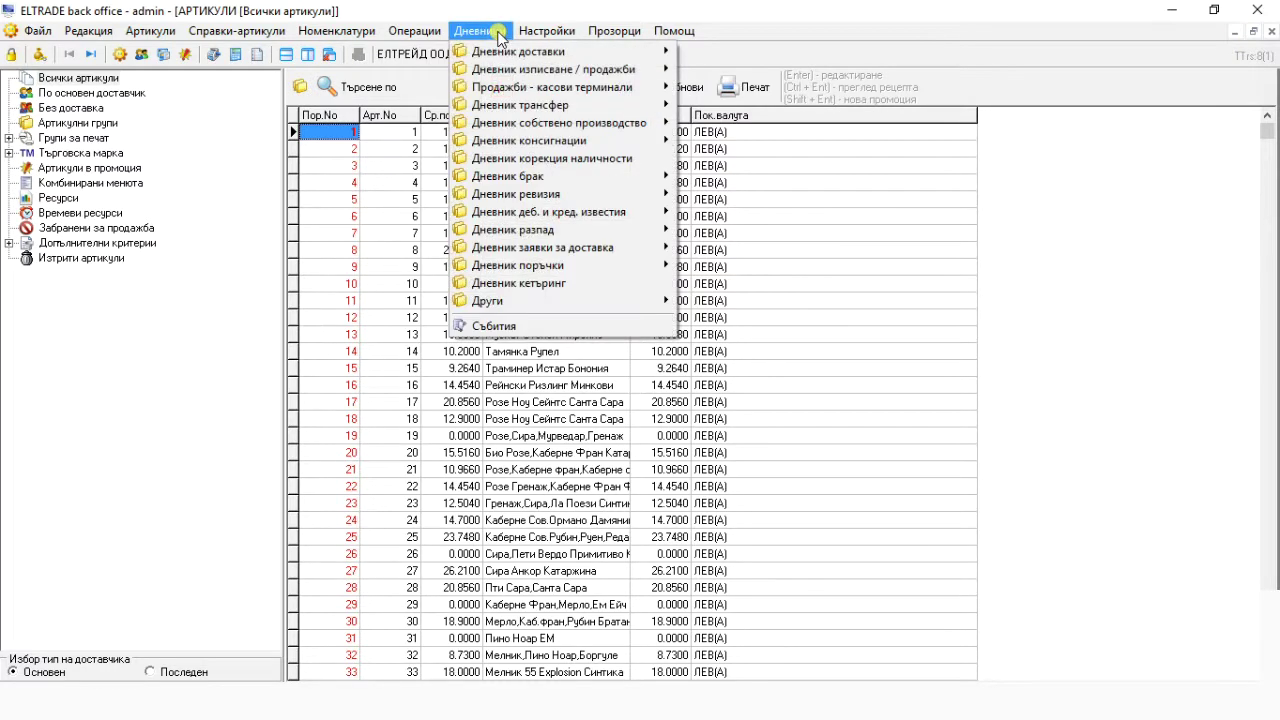
pyautogui.click(484, 326)
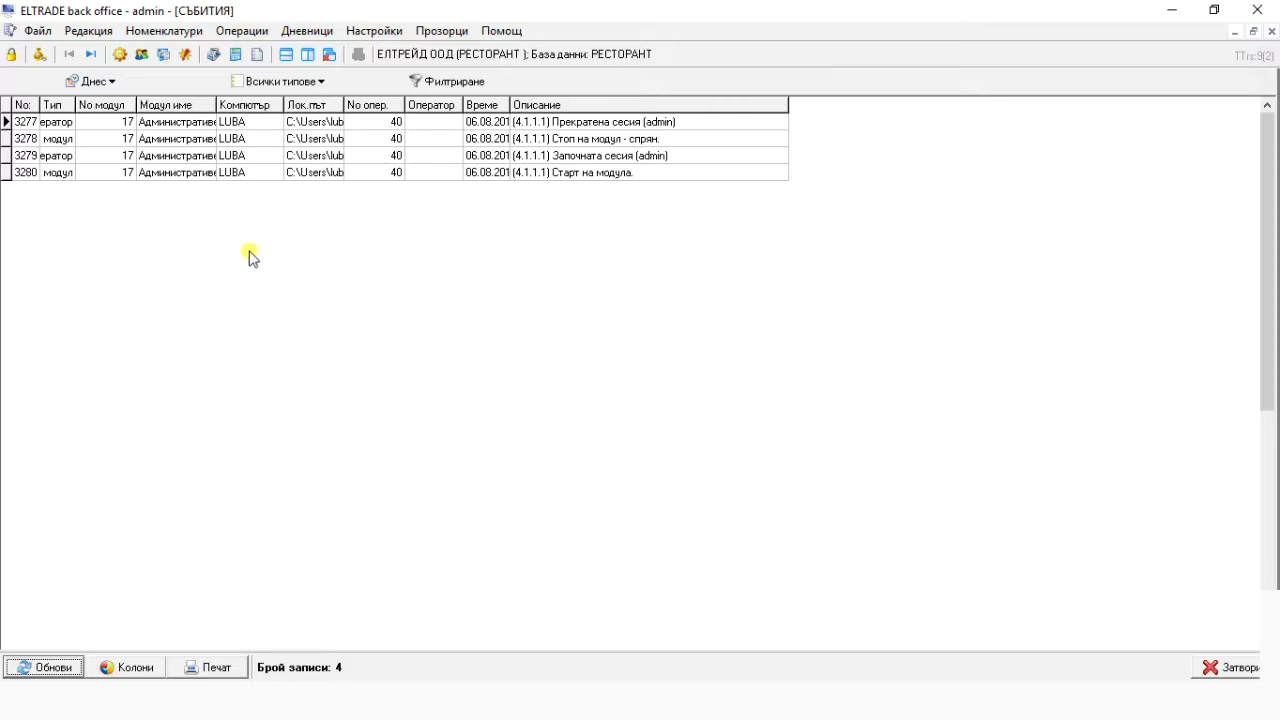
# Step: Examine the events journal's period choices, event types and operator, computer and module filters without applying any
pyautogui.click(118, 86)
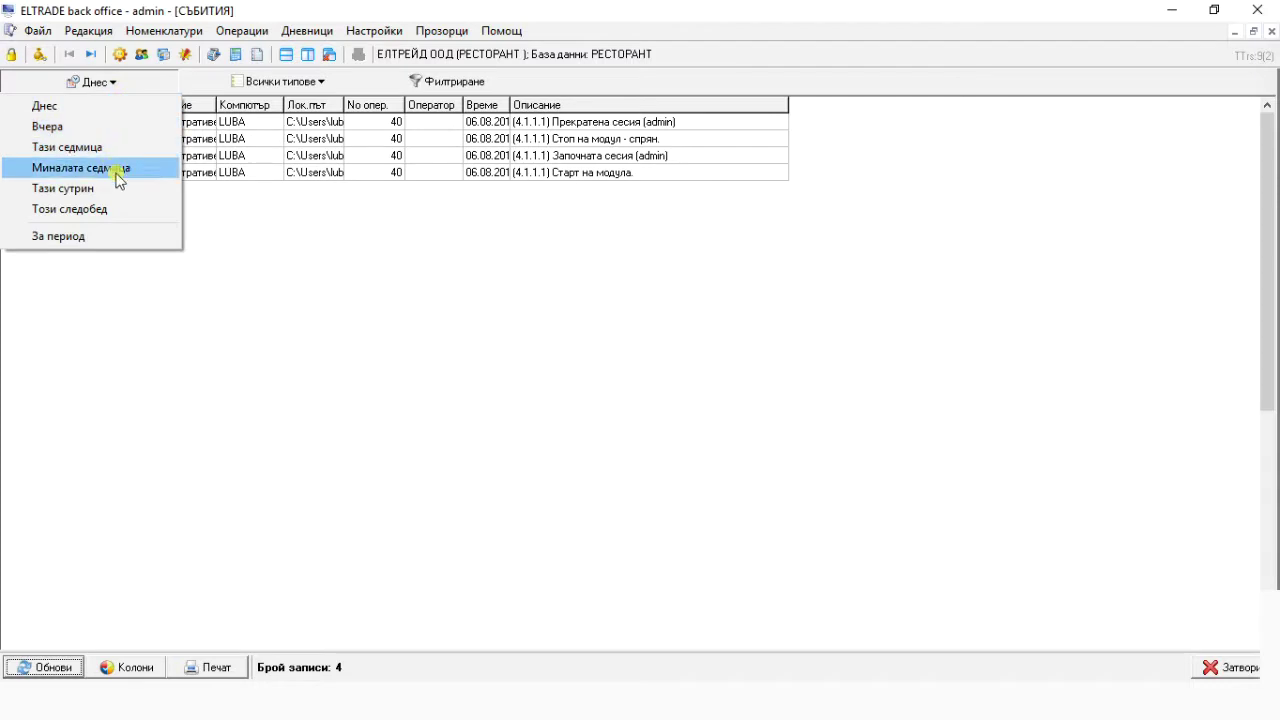
pyautogui.click(470, 285)
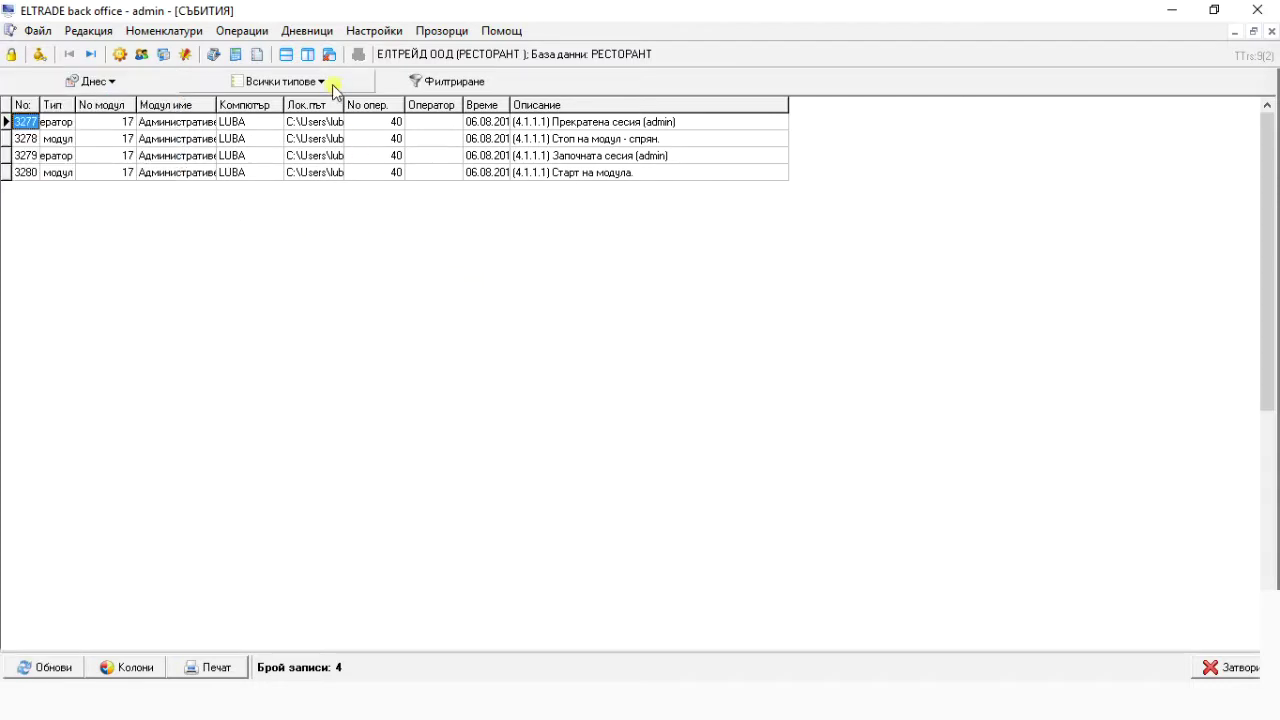
pyautogui.click(320, 82)
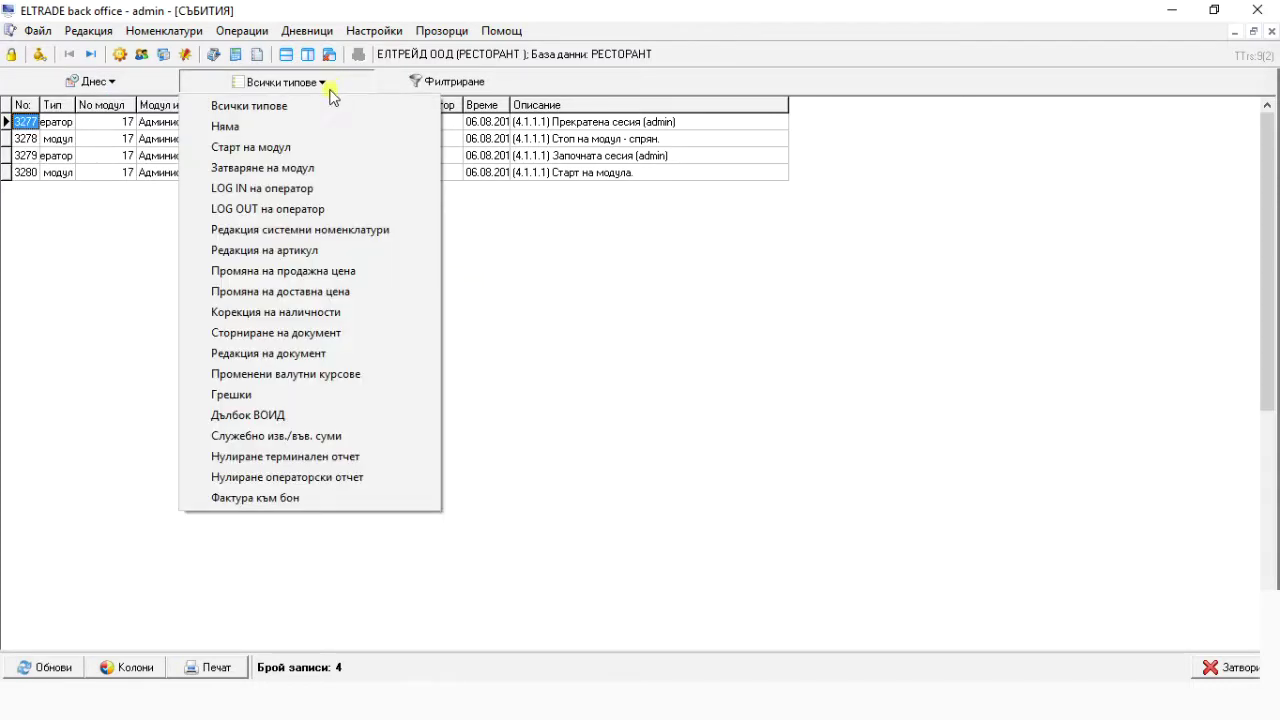
pyautogui.click(574, 306)
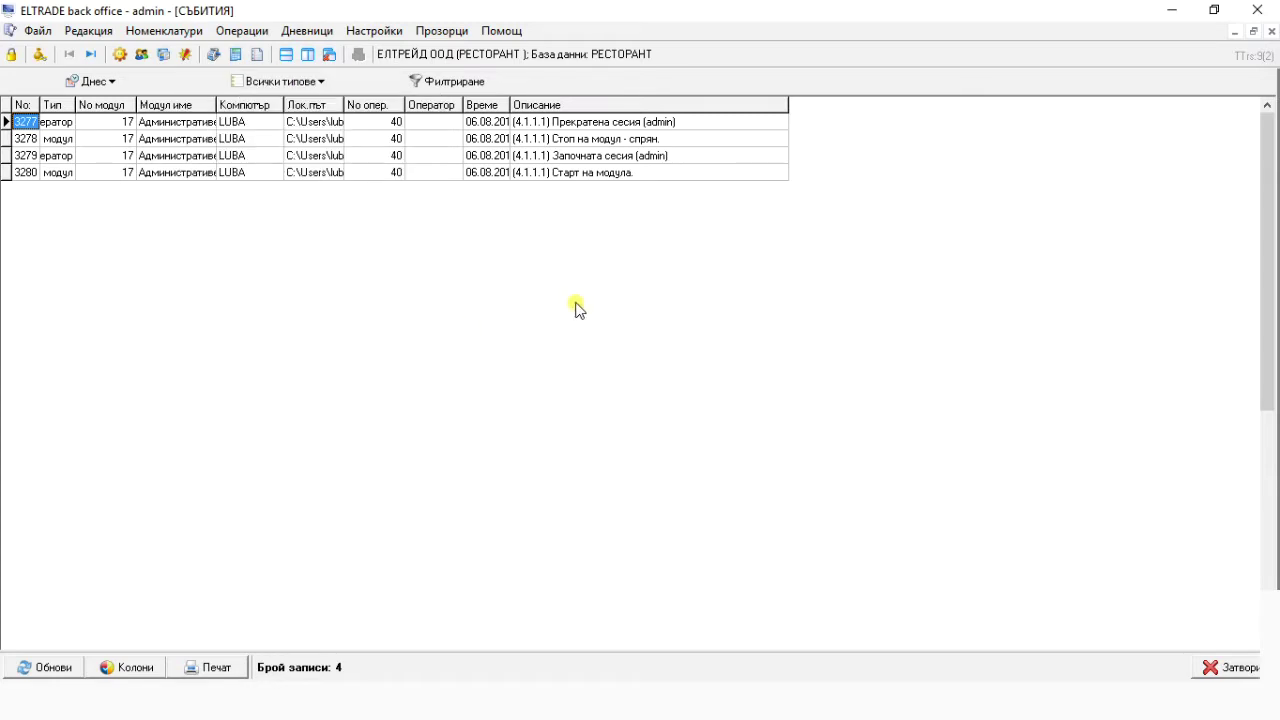
pyautogui.click(472, 82)
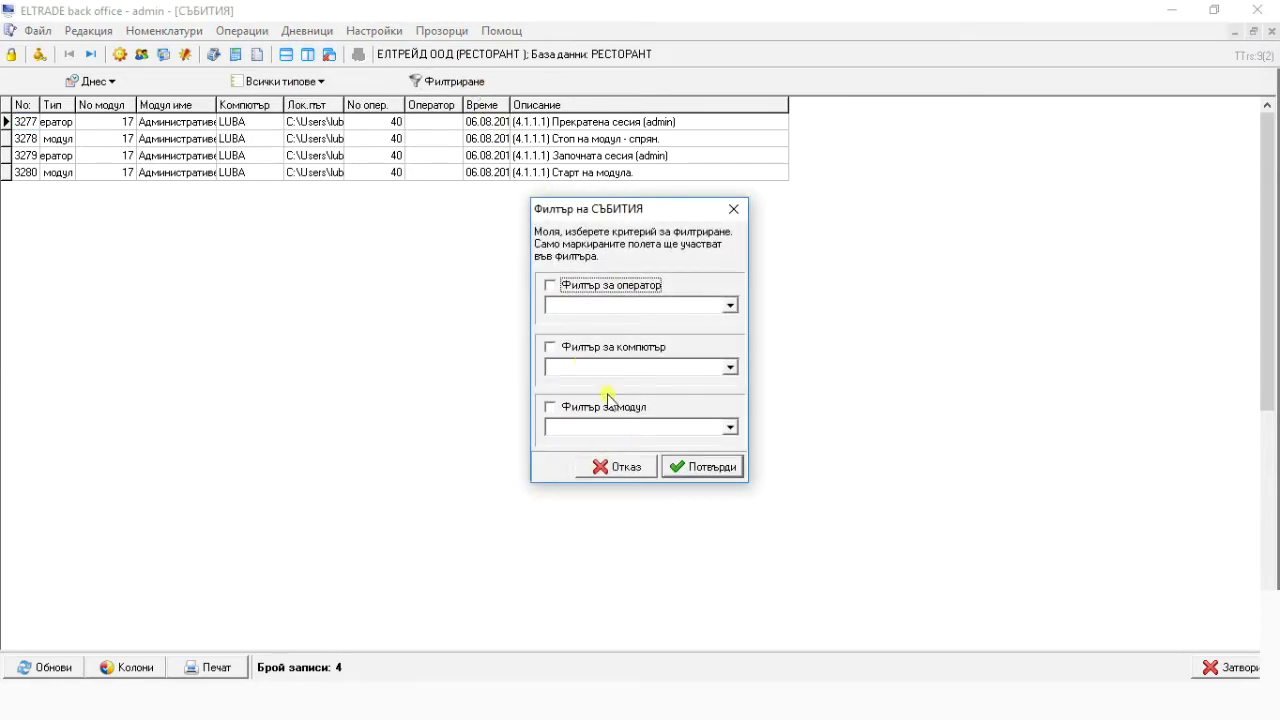
pyautogui.click(646, 472)
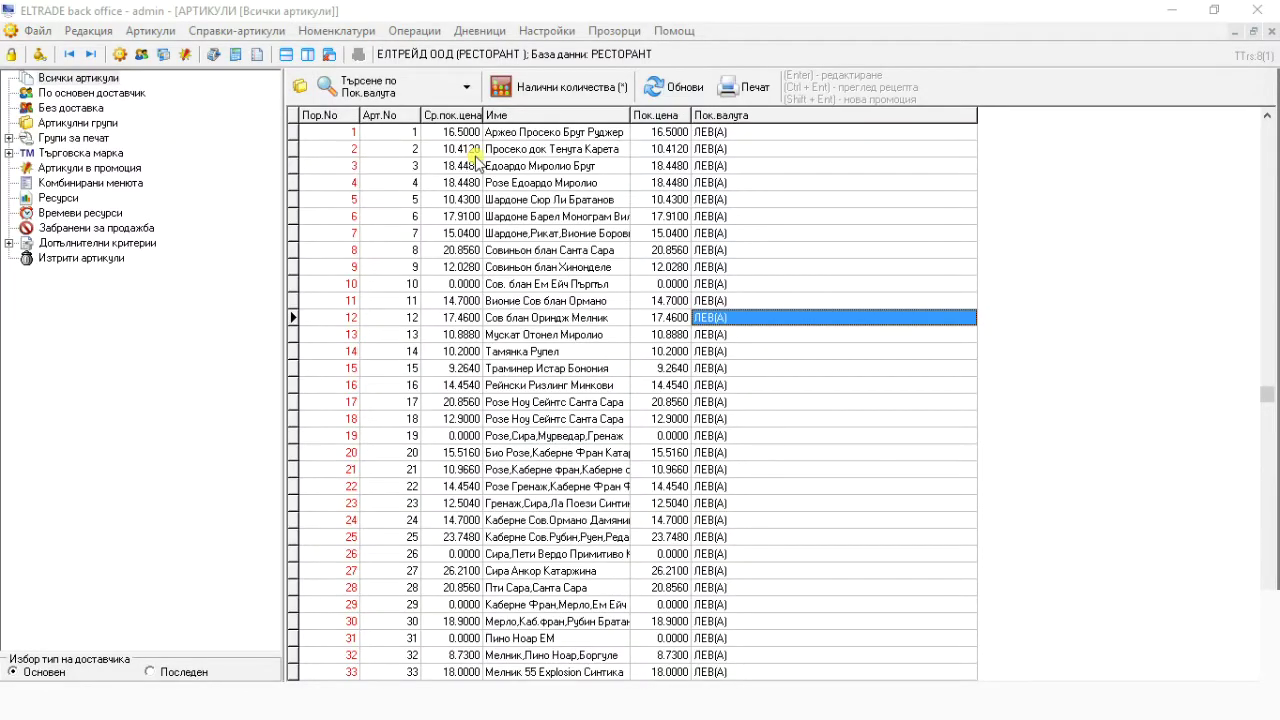
pyautogui.click(480, 31)
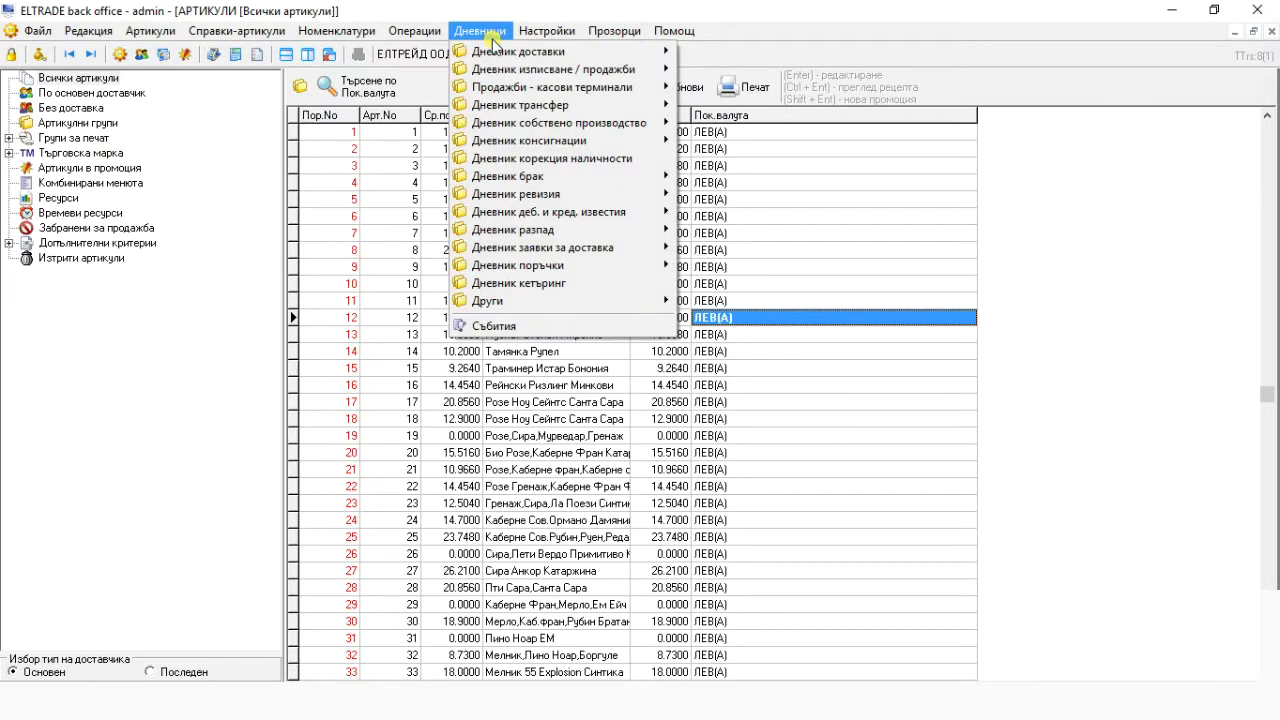
pyautogui.moveTo(500, 76)
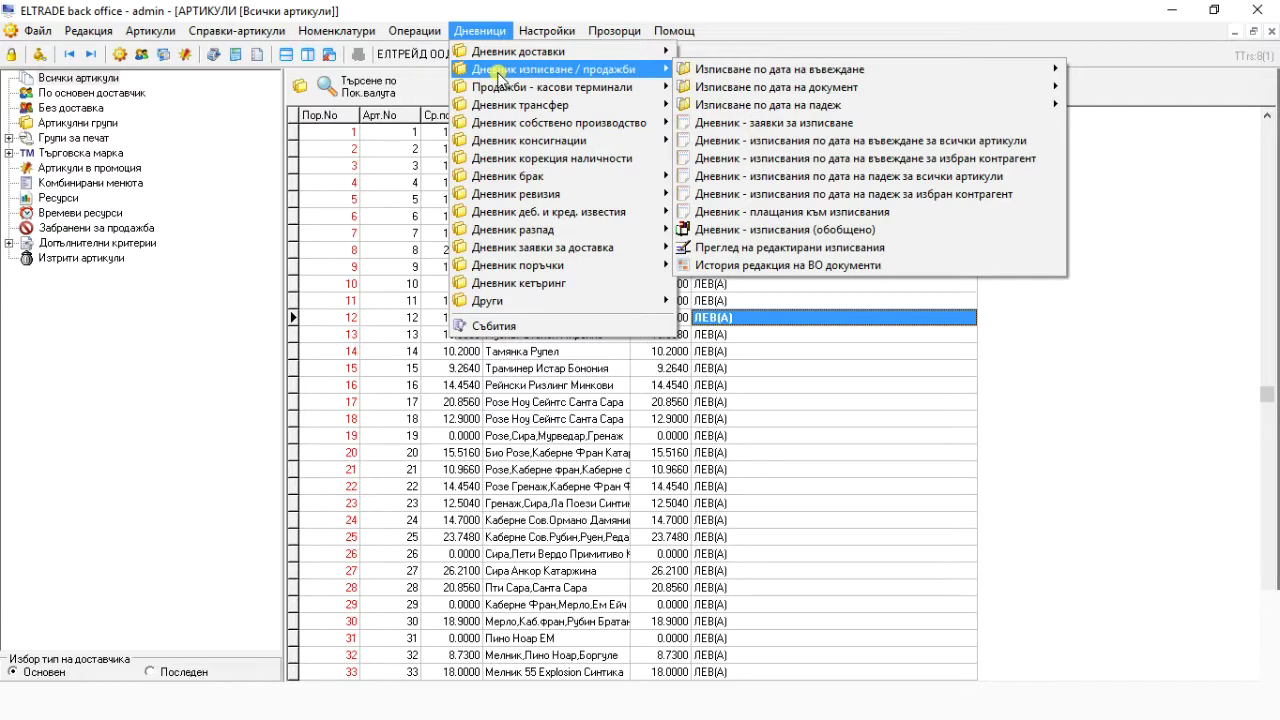
pyautogui.moveTo(497, 106)
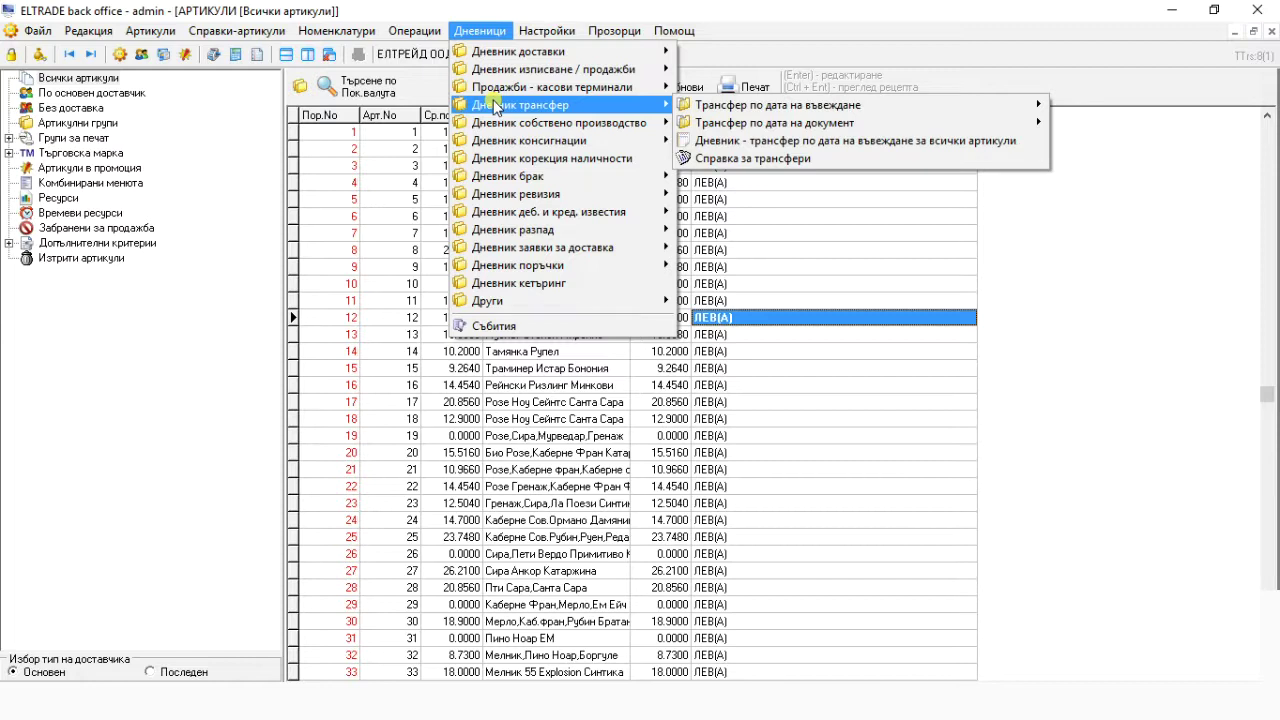
pyautogui.moveTo(516, 306)
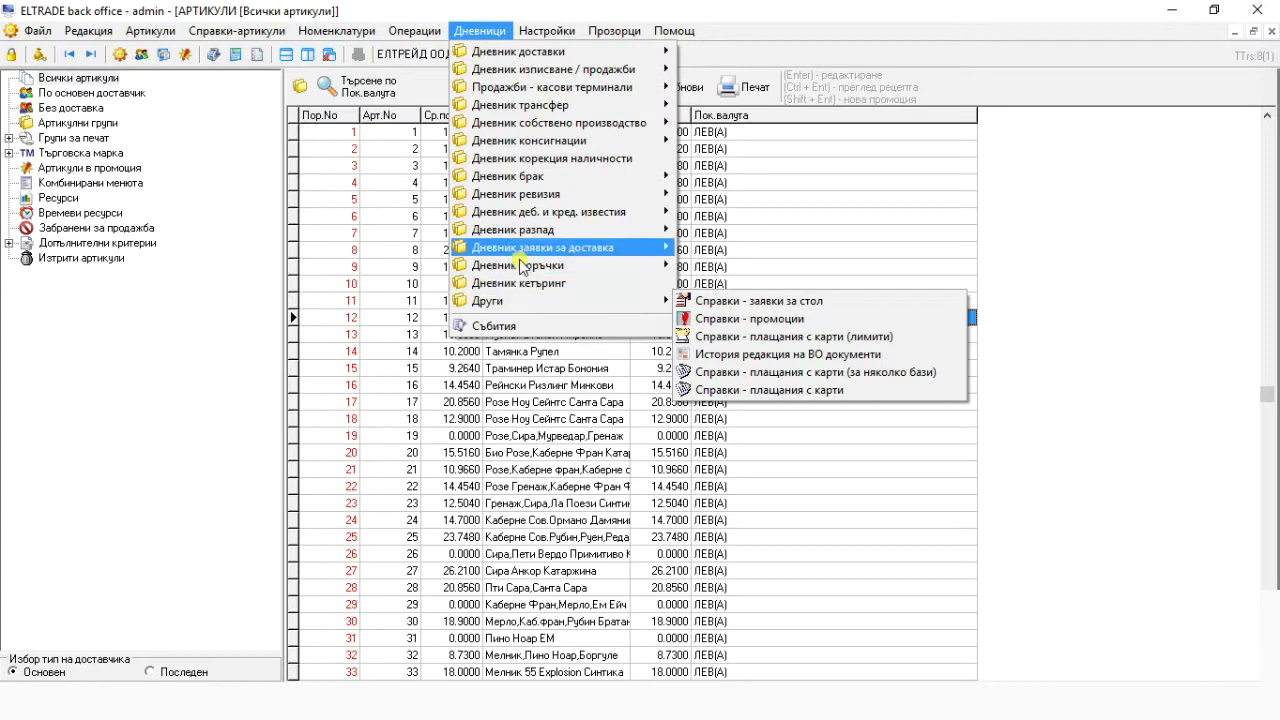
# Step: Open the deliveries module (ДОСТАВКИ) and its journal of payments to debit notes (Дневник - плащания към дебитни известия)
pyautogui.click(414, 31)
pyautogui.click(414, 31)
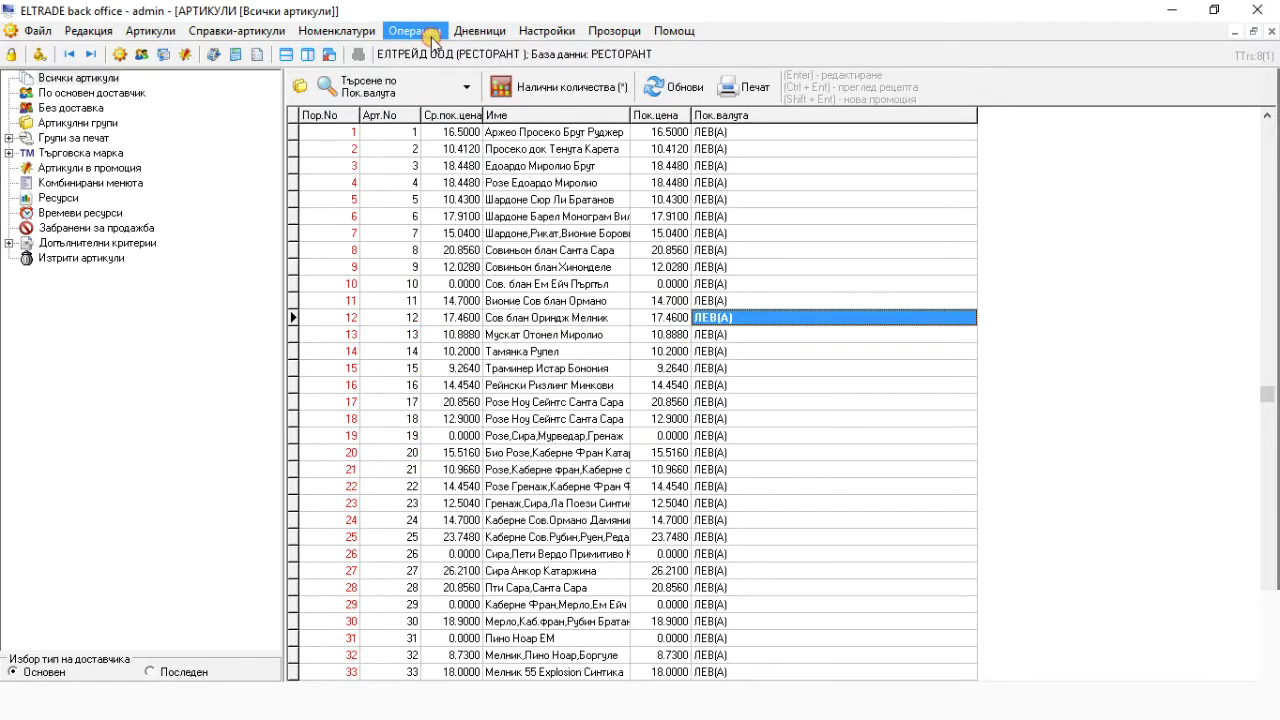
pyautogui.click(414, 31)
pyautogui.click(435, 51)
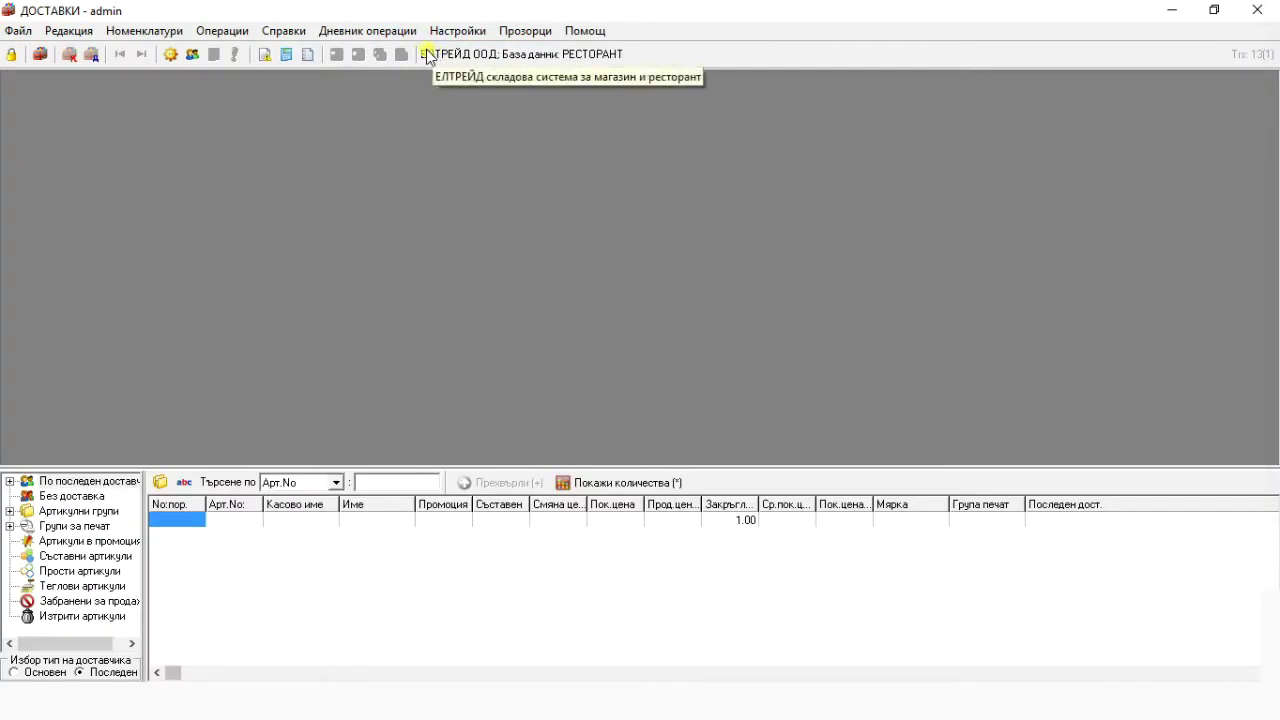
pyautogui.click(408, 33)
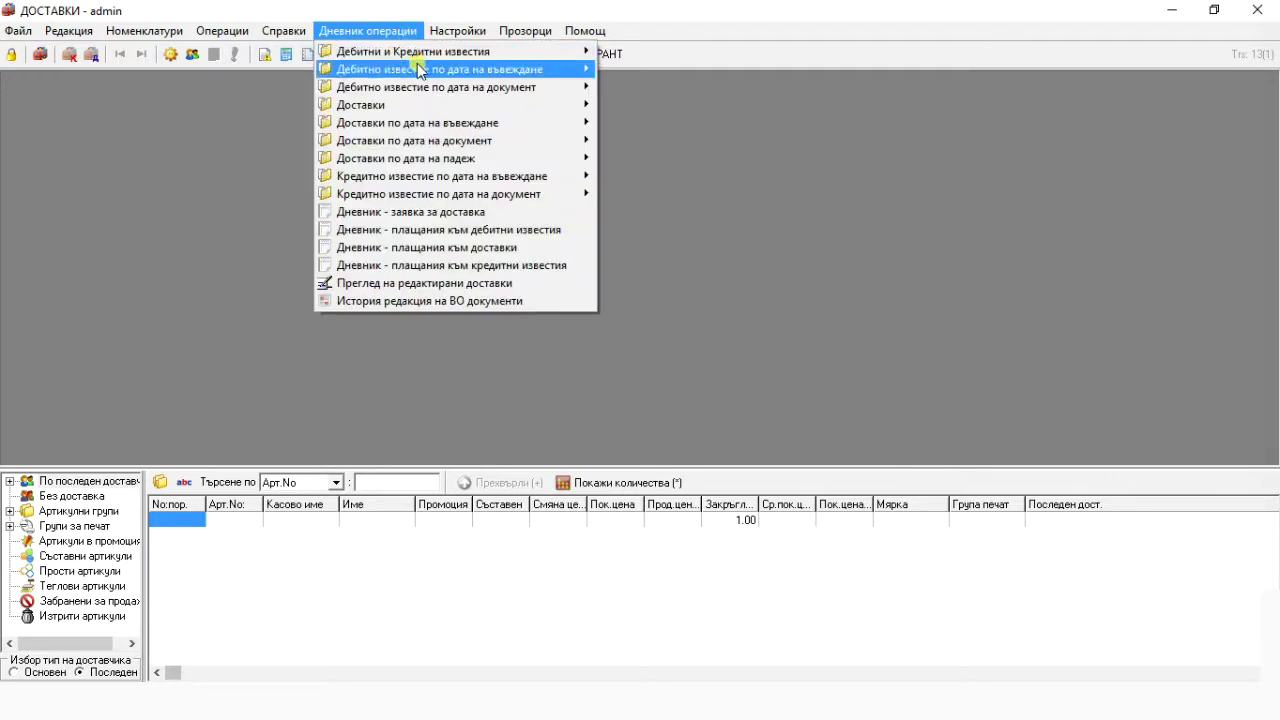
pyautogui.click(340, 230)
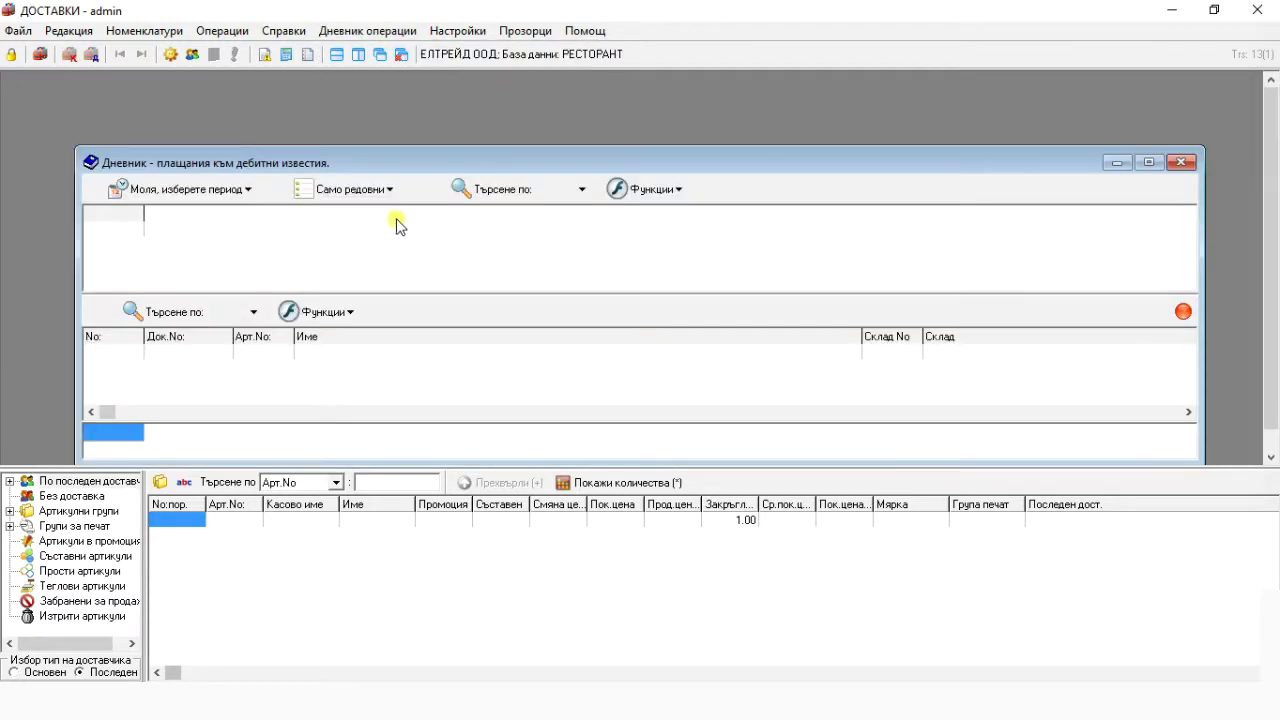
# Step: Examine the functions available in the debit-note payments journal, and minimize the deliveries module to return to ELTRADE back office
pyautogui.click(629, 194)
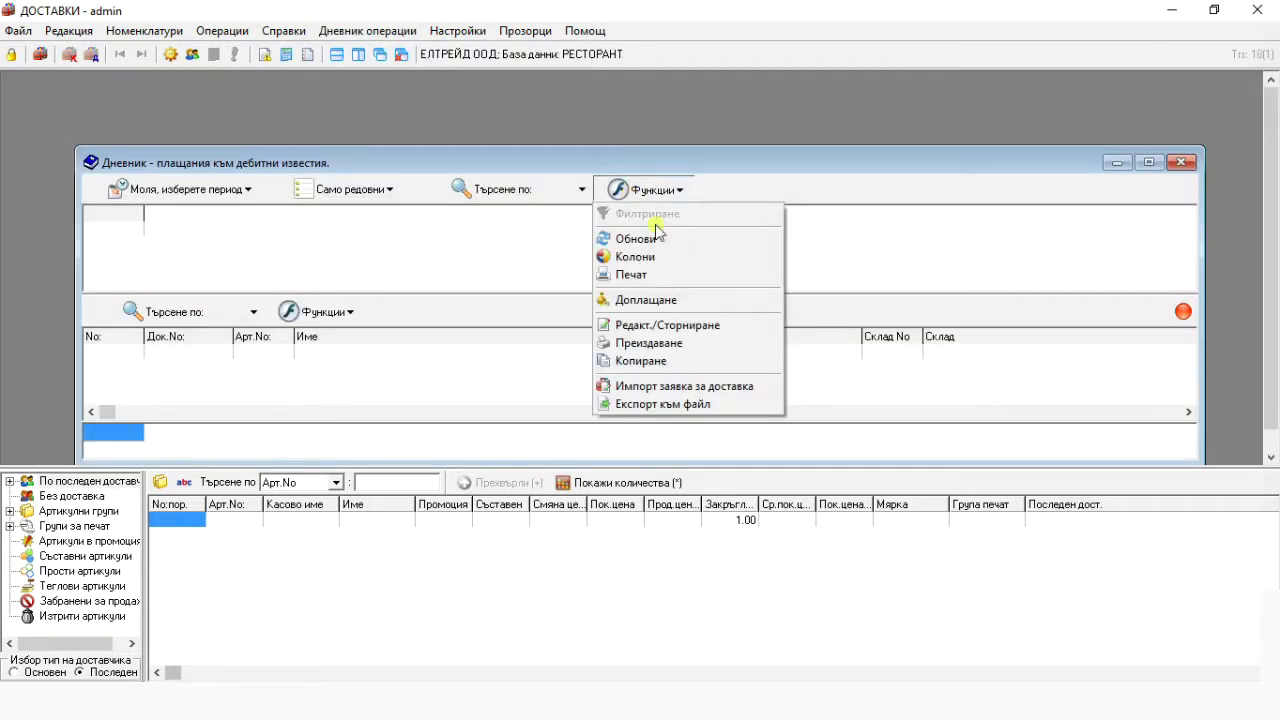
pyautogui.click(755, 357)
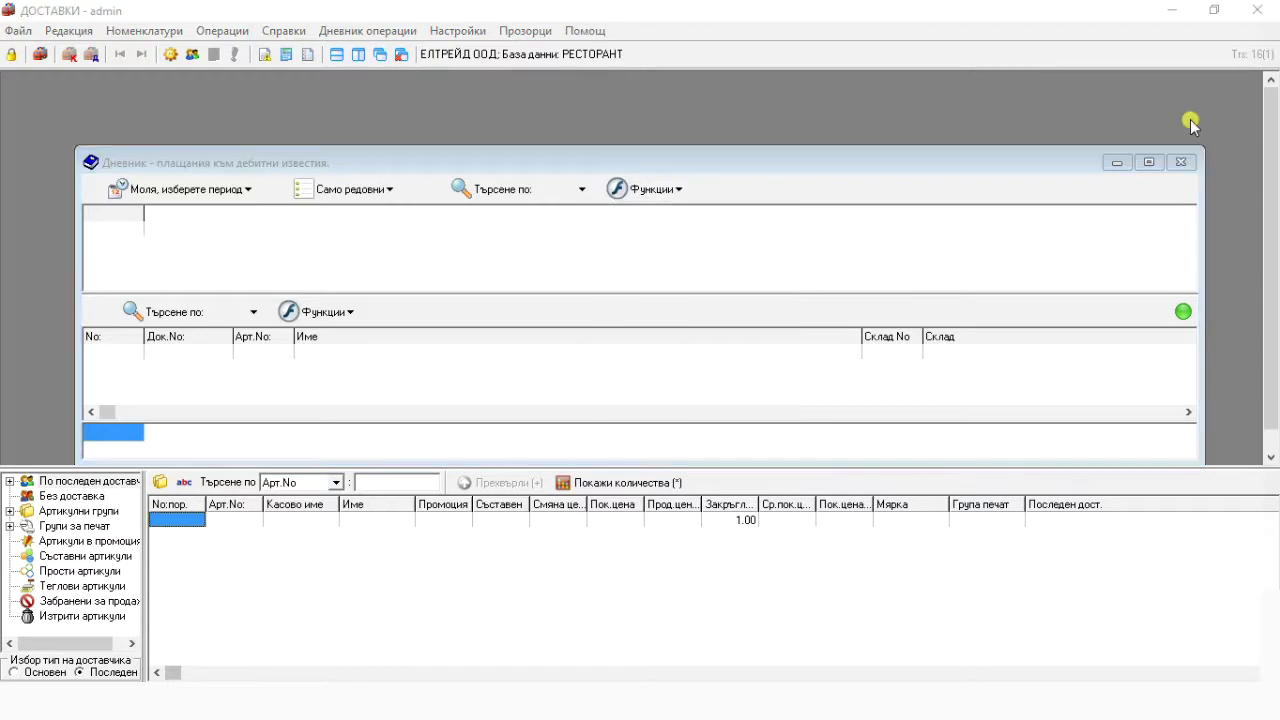
pyautogui.click(1172, 10)
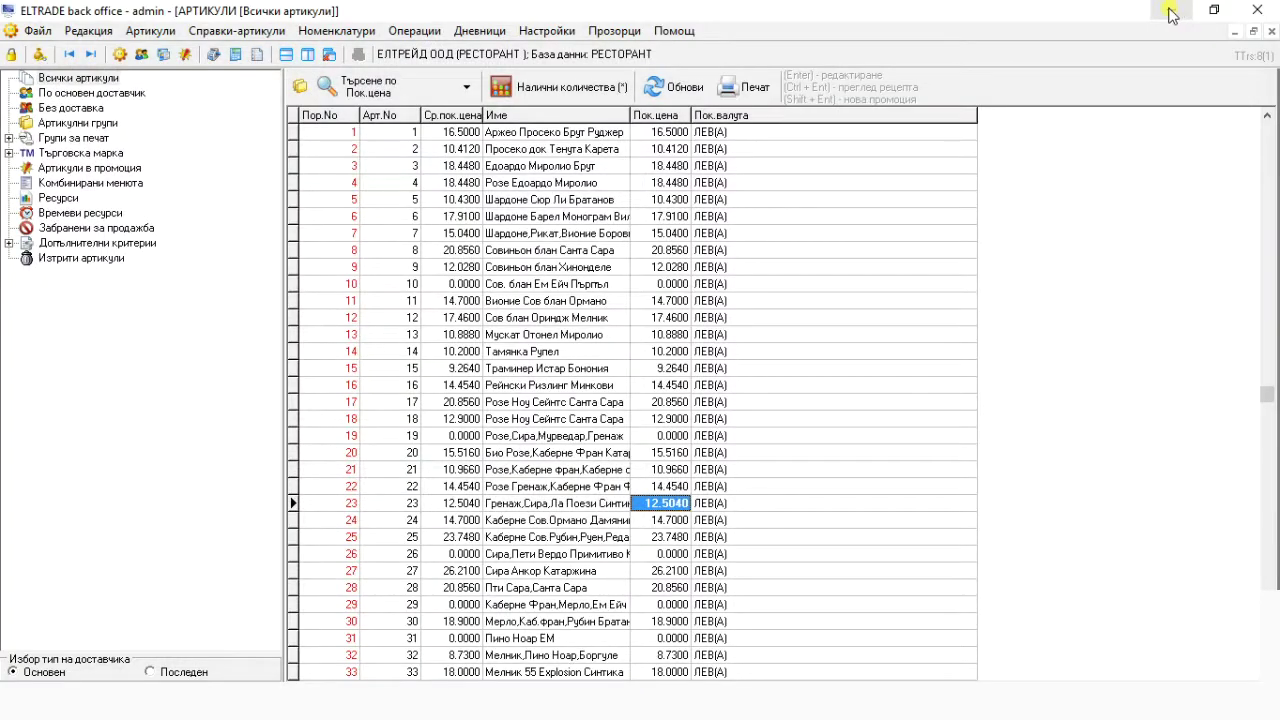
# Step: Open the deliveries journal for all articles (Доставки) and load the records for last week (Миналата седмица)
pyautogui.click(478, 30)
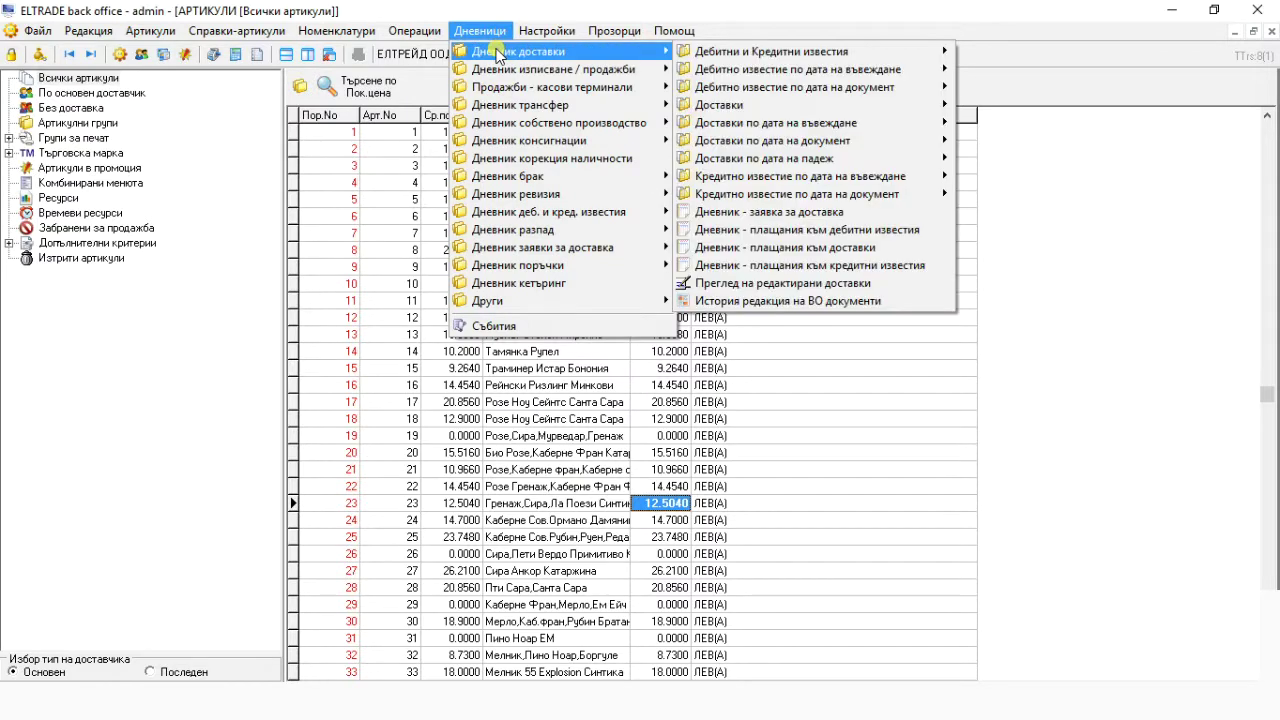
pyautogui.moveTo(678, 58)
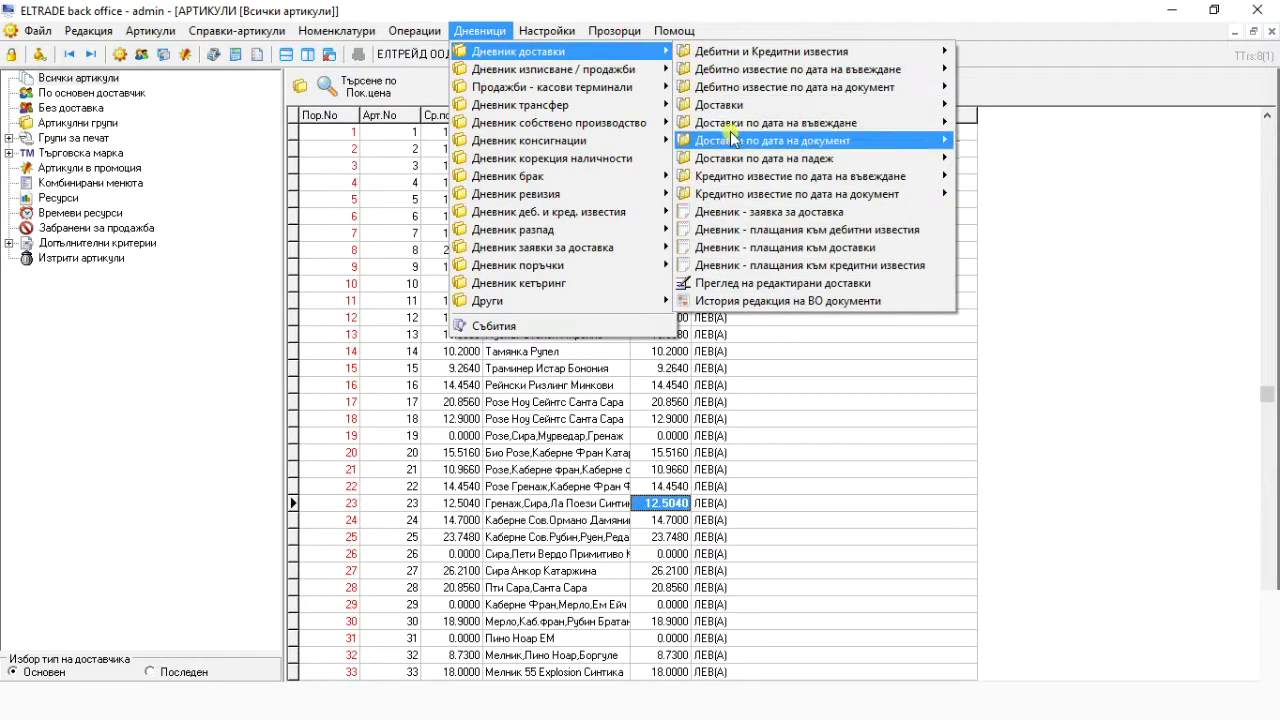
pyautogui.moveTo(692, 104)
pyautogui.click(658, 106)
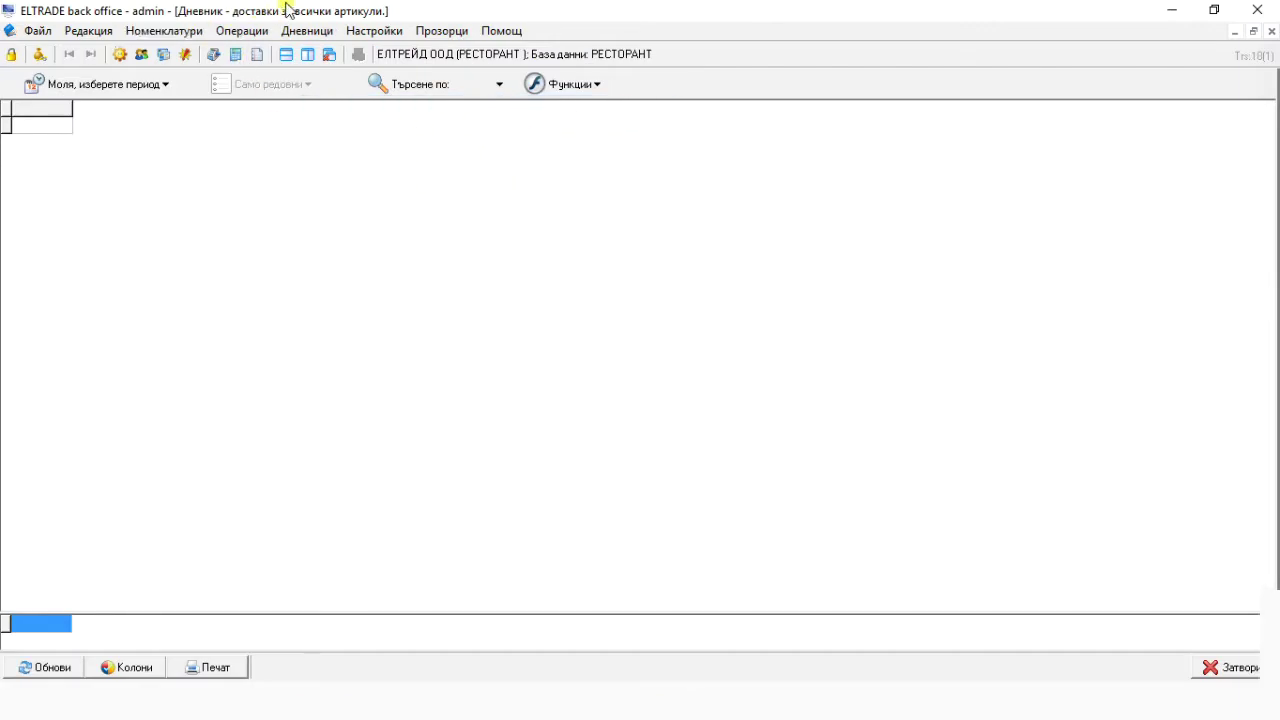
pyautogui.click(131, 85)
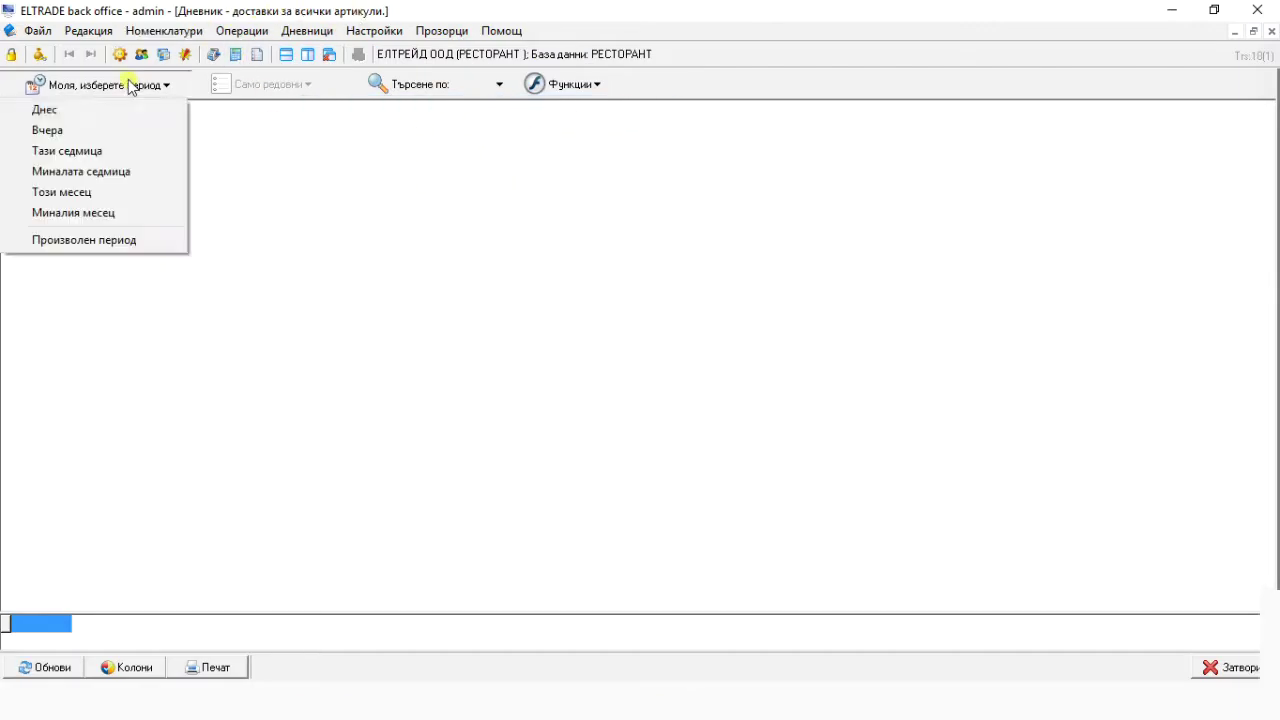
pyautogui.click(91, 172)
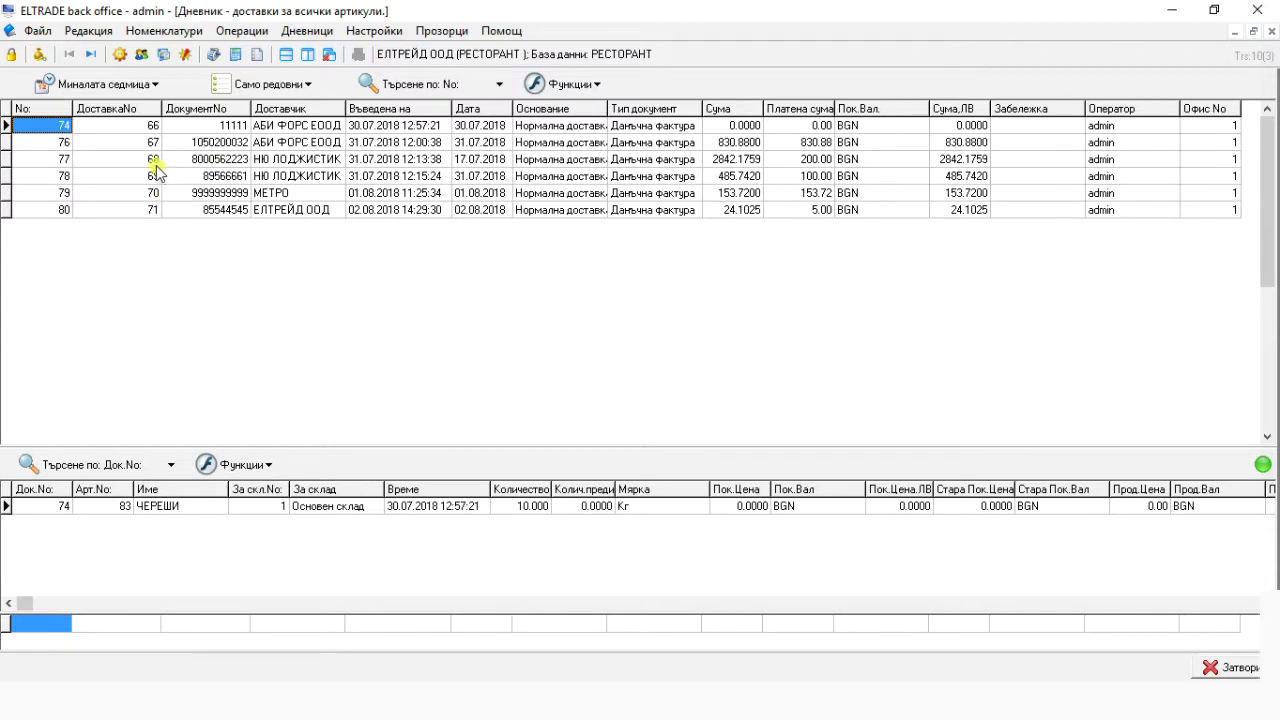
# Step: Select the НЮ ЛОДЖИСТИК delivery dated 17.07.2018 and examine the functions offered for the delivery list and its article details
pyautogui.click(149, 165)
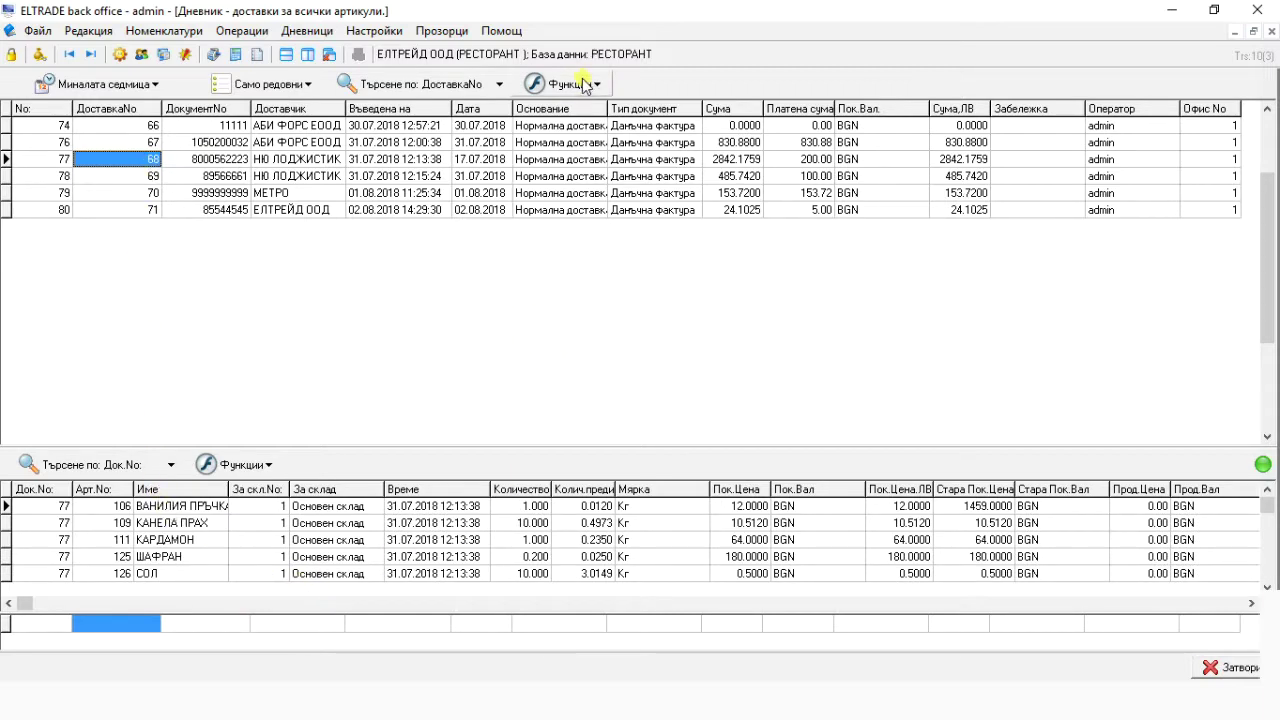
pyautogui.click(572, 85)
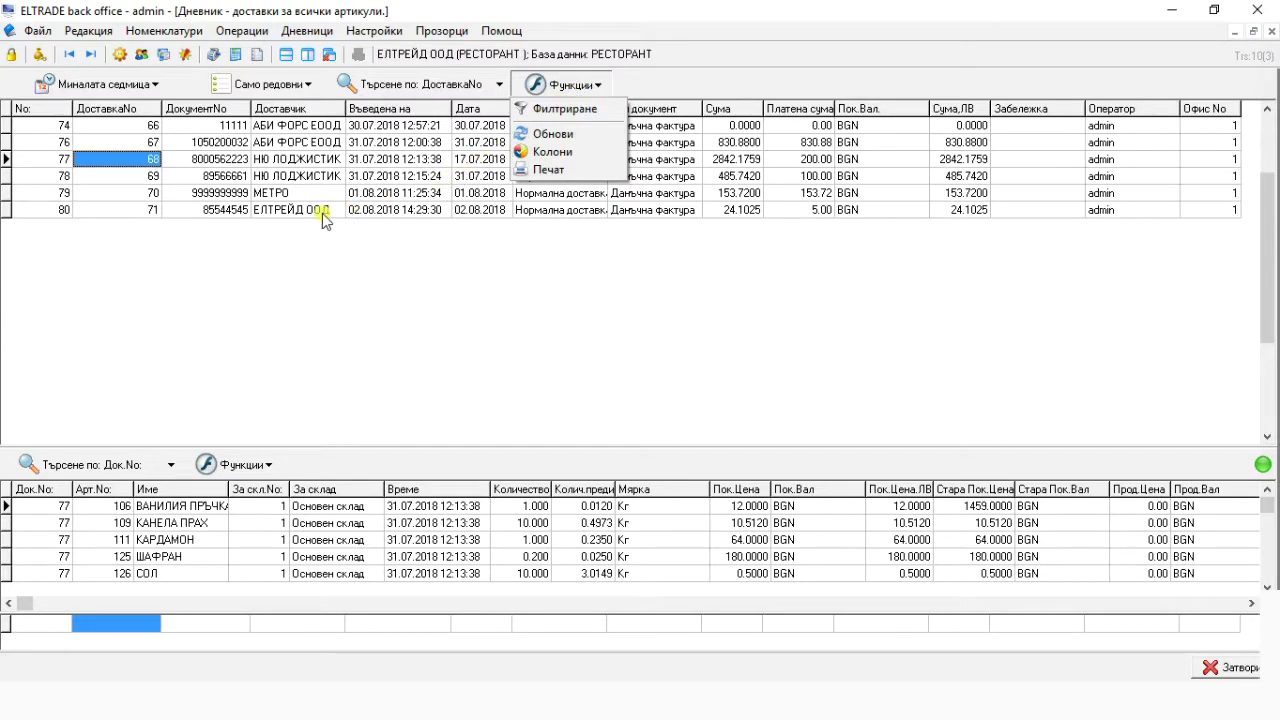
pyautogui.click(238, 467)
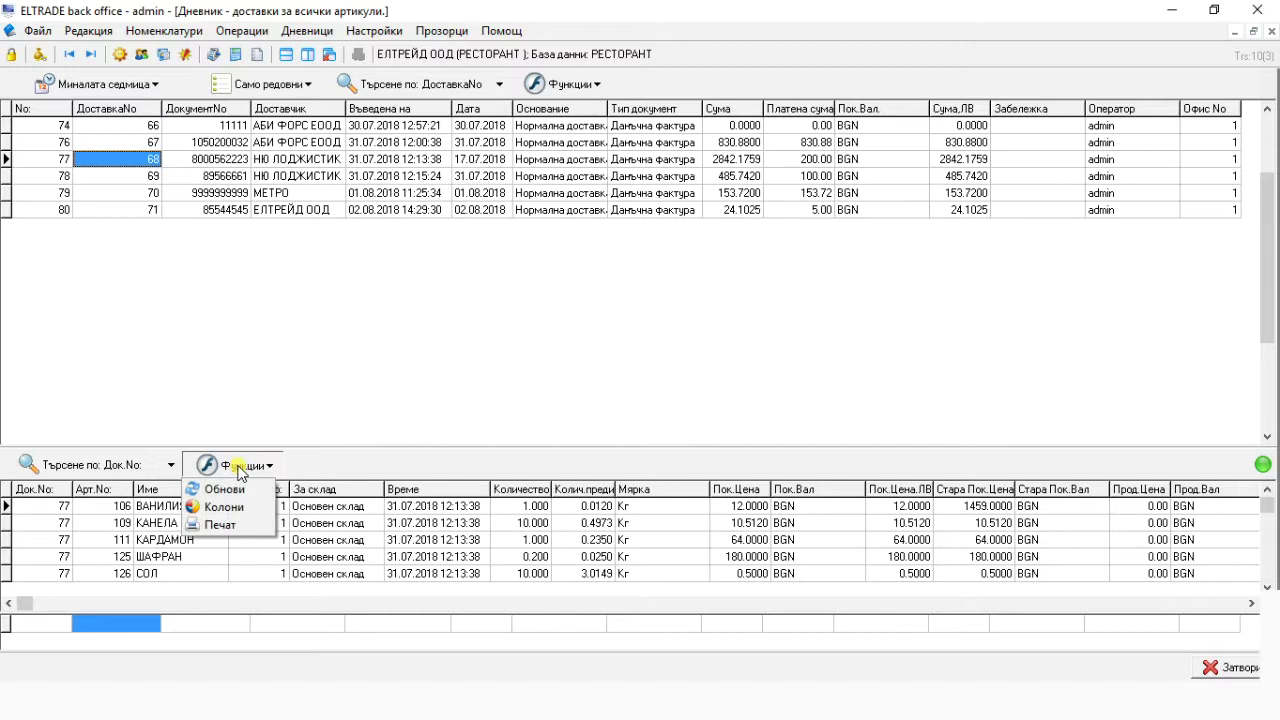